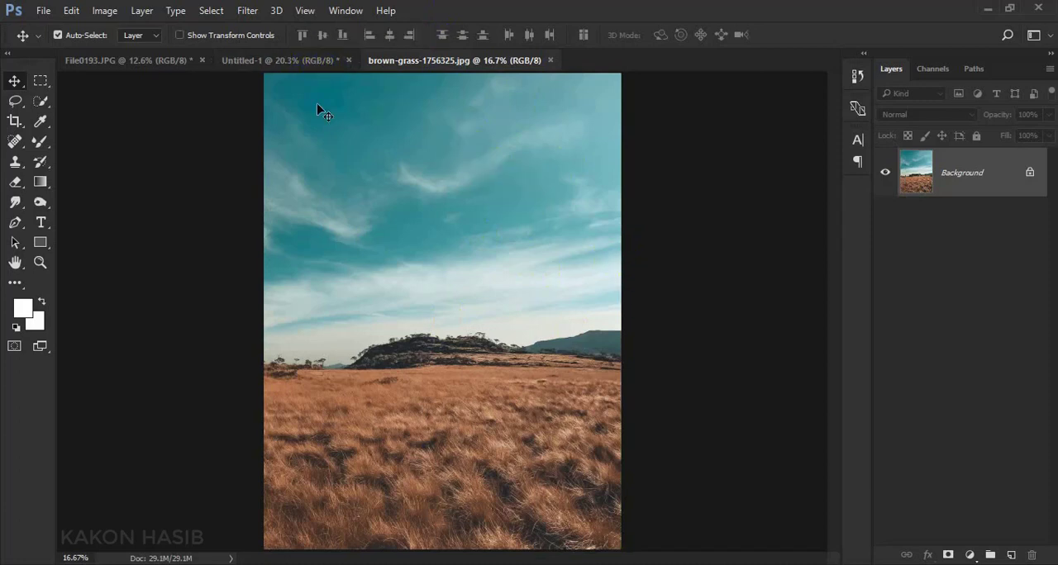
# Copy the brown-grass-1756325.jpg image into the Untitled-1 portrait document as a layer covering the whole canvas
pyautogui.click(287, 64)
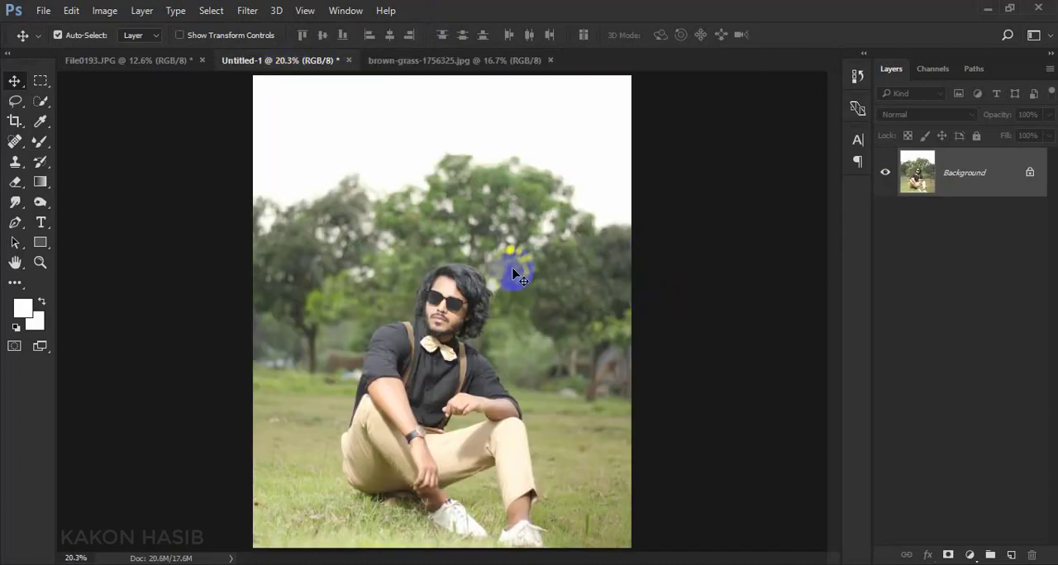
pyautogui.click(463, 62)
pyautogui.moveTo(542, 257); pyautogui.dragTo(526, 285)
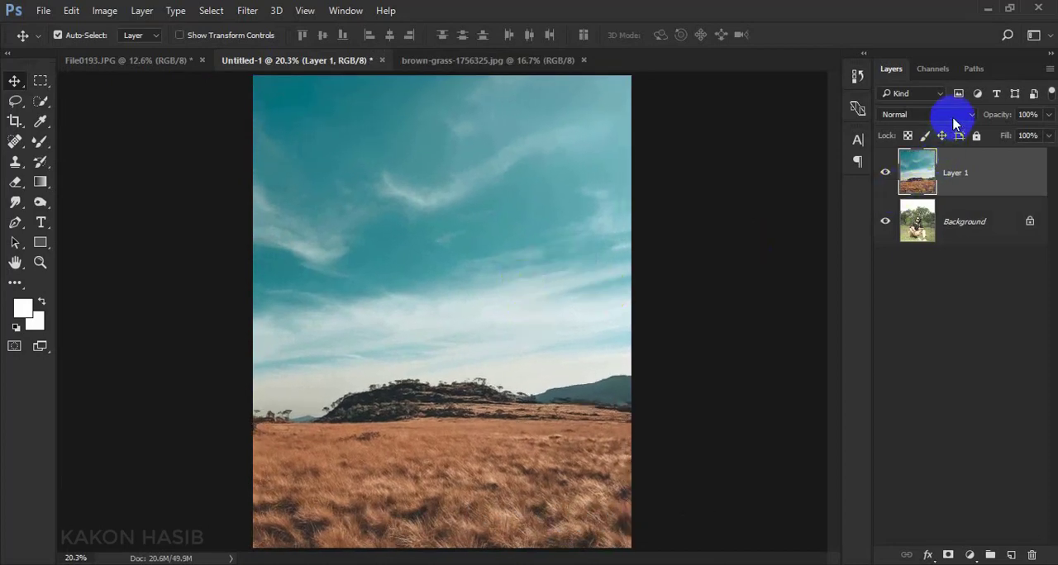
# Set the blend mode of the sky-and-grass layer to Multiply
pyautogui.hotkey('alt', 'shift', 'o')
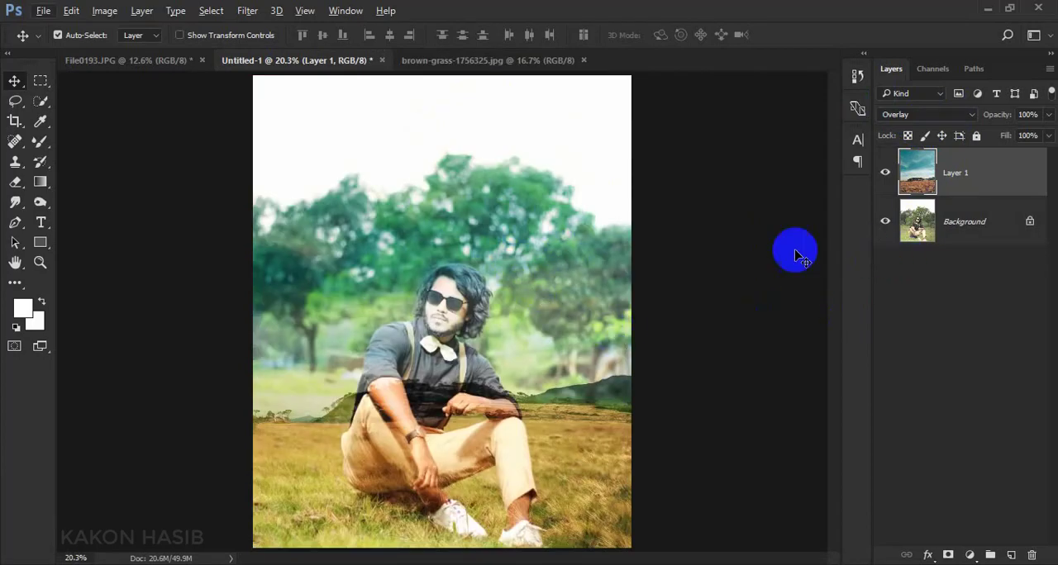
pyautogui.click(939, 114)
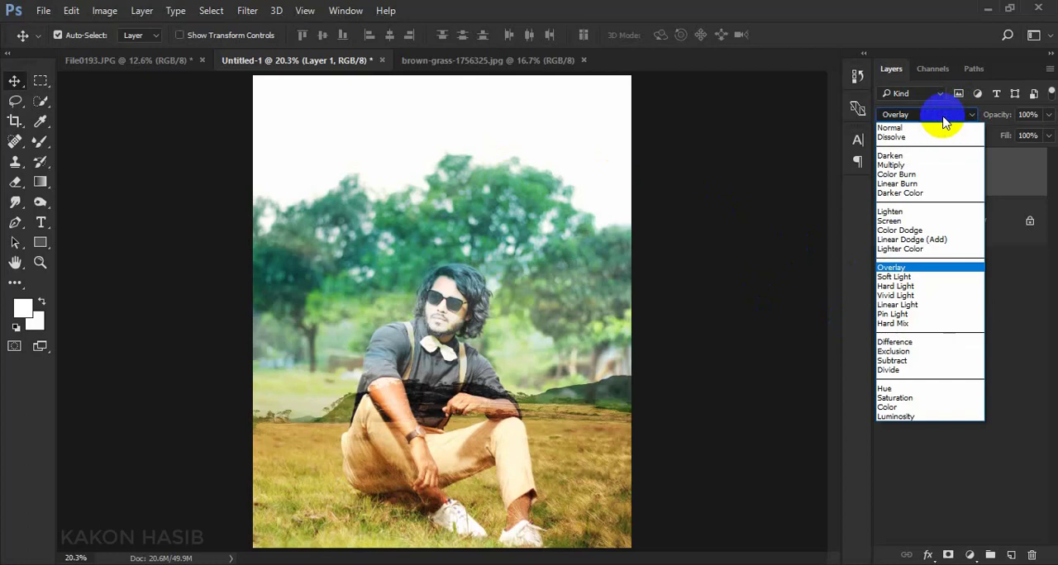
pyautogui.click(899, 165)
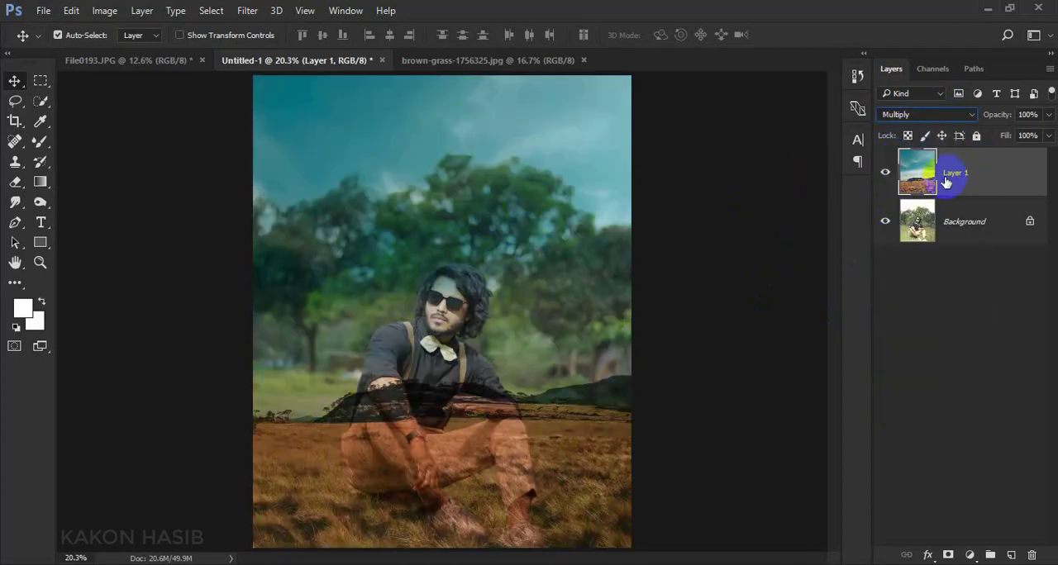
# Add a layer mask to Layer 1 and paint black with a 600 px soft brush over the grass and the man's lower body
pyautogui.click(947, 555)
pyautogui.click(41, 147)
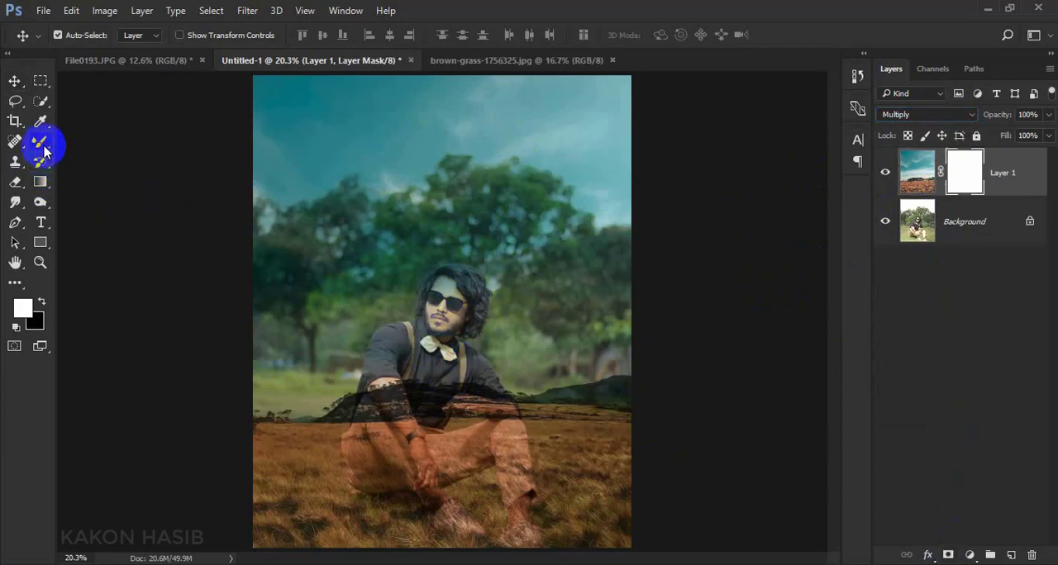
pyautogui.rightClick(45, 149)
pyautogui.click(102, 141)
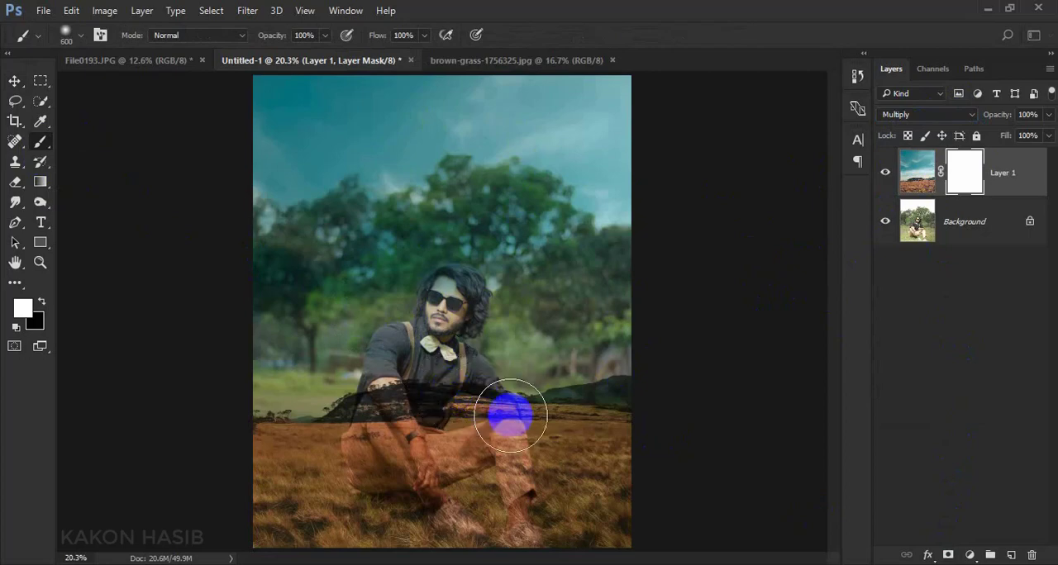
pyautogui.moveTo(622, 517); pyautogui.dragTo(327, 502)
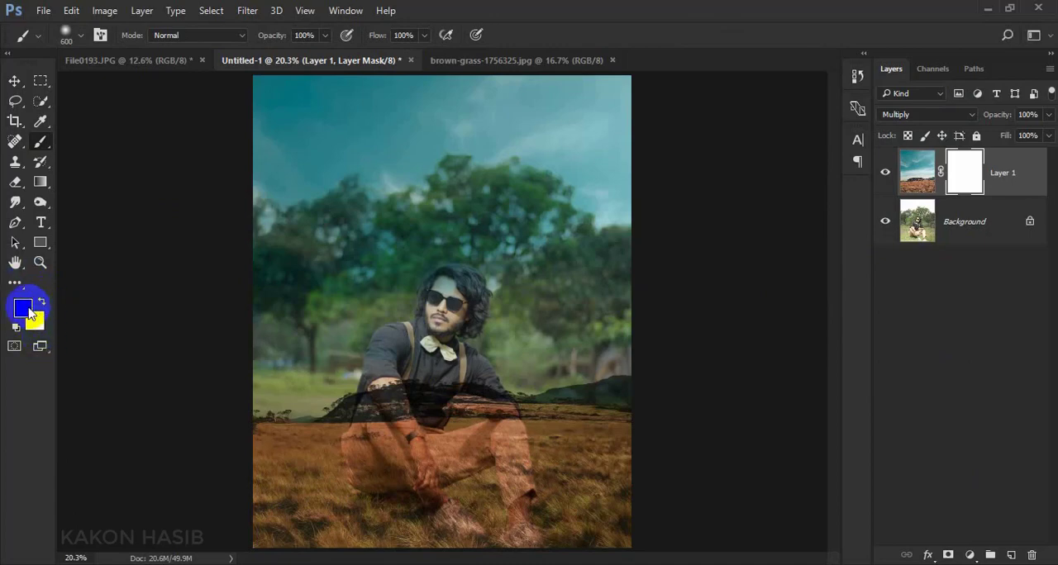
pyautogui.moveTo(626, 532)
pyautogui.mouseDown()
pyautogui.moveTo(472, 520)
pyautogui.moveTo(270, 527)
pyautogui.moveTo(606, 513)
pyautogui.moveTo(464, 486)
pyautogui.moveTo(247, 480)
pyautogui.moveTo(600, 475)
pyautogui.moveTo(279, 448)
pyautogui.moveTo(502, 446)
pyautogui.moveTo(606, 461)
pyautogui.moveTo(311, 423)
pyautogui.moveTo(607, 413)
pyautogui.moveTo(271, 421)
pyautogui.moveTo(603, 425)
pyautogui.moveTo(560, 415)
pyautogui.mouseUp()
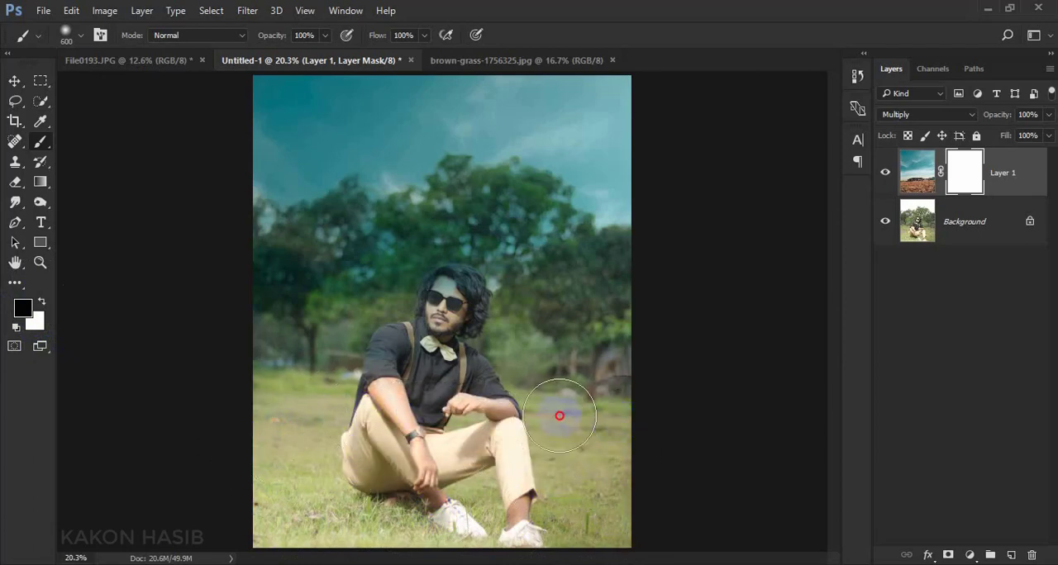
# Mask Layer 1 off the man's face, hair and shoulder by painting black with the brush reduced to 80 px
pyautogui.scroll(13, 454, 333)
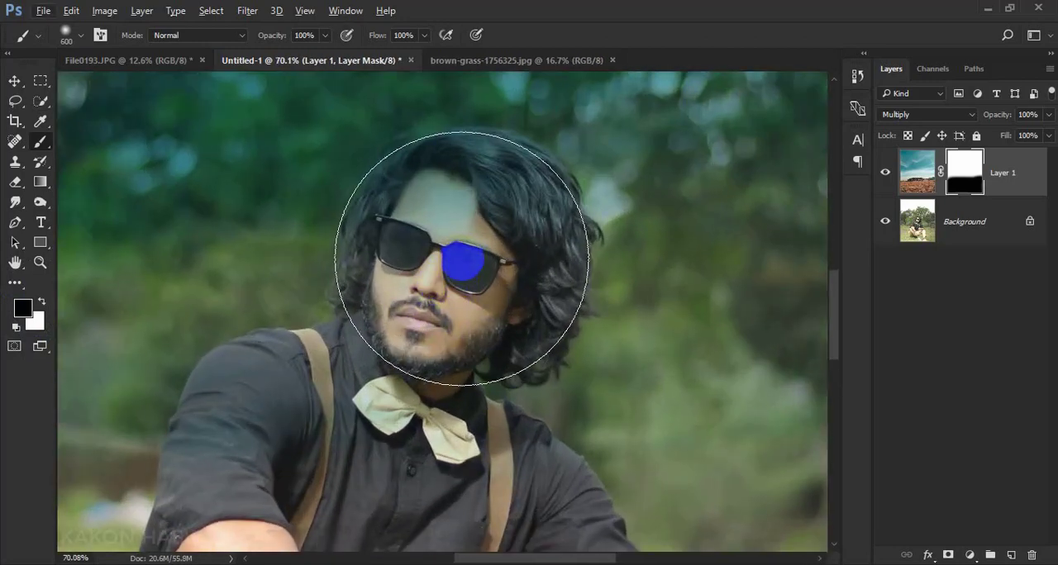
pyautogui.press('[')
pyautogui.press('[')
pyautogui.press('[')
pyautogui.press('[')
pyautogui.press('[')
pyautogui.press('[')
pyautogui.press('[')
pyautogui.press('[')
pyautogui.press('[')
pyautogui.press('[')
pyautogui.moveTo(460, 188)
pyautogui.mouseDown()
pyautogui.moveTo(426, 199)
pyautogui.moveTo(428, 178)
pyautogui.moveTo(395, 238)
pyautogui.moveTo(447, 240)
pyautogui.moveTo(472, 215)
pyautogui.moveTo(496, 278)
pyautogui.moveTo(393, 238)
pyautogui.moveTo(354, 292)
pyautogui.moveTo(384, 195)
pyautogui.moveTo(418, 171)
pyautogui.moveTo(462, 162)
pyautogui.moveTo(505, 192)
pyautogui.moveTo(496, 188)
pyautogui.moveTo(514, 251)
pyautogui.moveTo(511, 172)
pyautogui.moveTo(469, 150)
pyautogui.moveTo(415, 169)
pyautogui.moveTo(484, 153)
pyautogui.moveTo(528, 162)
pyautogui.moveTo(543, 181)
pyautogui.moveTo(521, 159)
pyautogui.moveTo(482, 149)
pyautogui.moveTo(532, 172)
pyautogui.moveTo(557, 247)
pyautogui.moveTo(549, 336)
pyautogui.moveTo(516, 367)
pyautogui.moveTo(491, 328)
pyautogui.moveTo(449, 357)
pyautogui.moveTo(451, 373)
pyautogui.moveTo(502, 327)
pyautogui.moveTo(377, 348)
pyautogui.moveTo(340, 337)
pyautogui.moveTo(216, 399)
pyautogui.mouseUp()
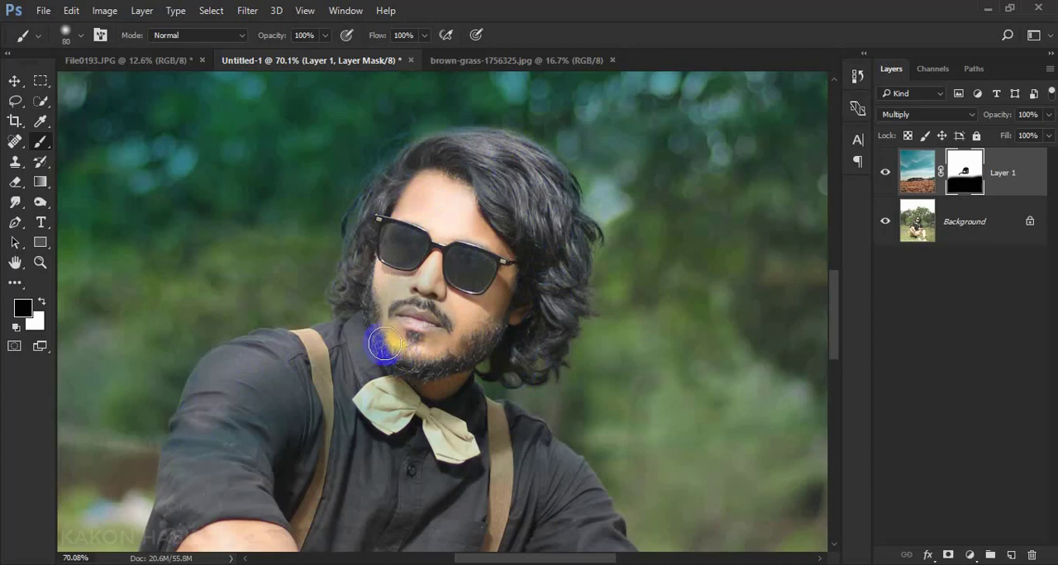
# Enlarge the brush to 155 px and paint black on the mask over the man's shirt, bow tie, suspenders and arms
pyautogui.scroll(-5, 386, 346)
pyautogui.scroll(-2, 411, 331)
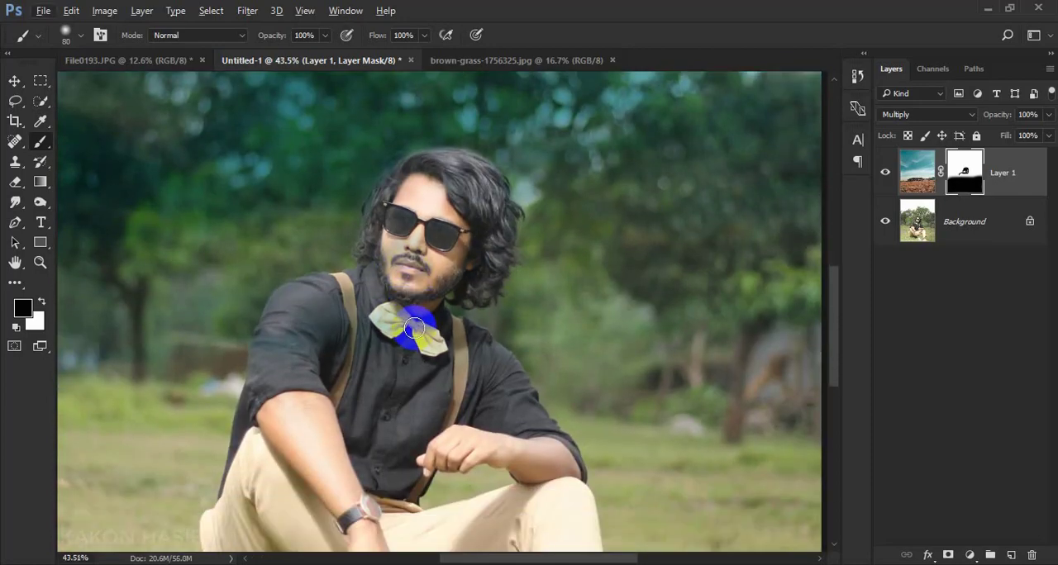
pyautogui.rightClick(414, 328)
pyautogui.moveTo(504, 360); pyautogui.dragTo(553, 359)
pyautogui.click(282, 352)
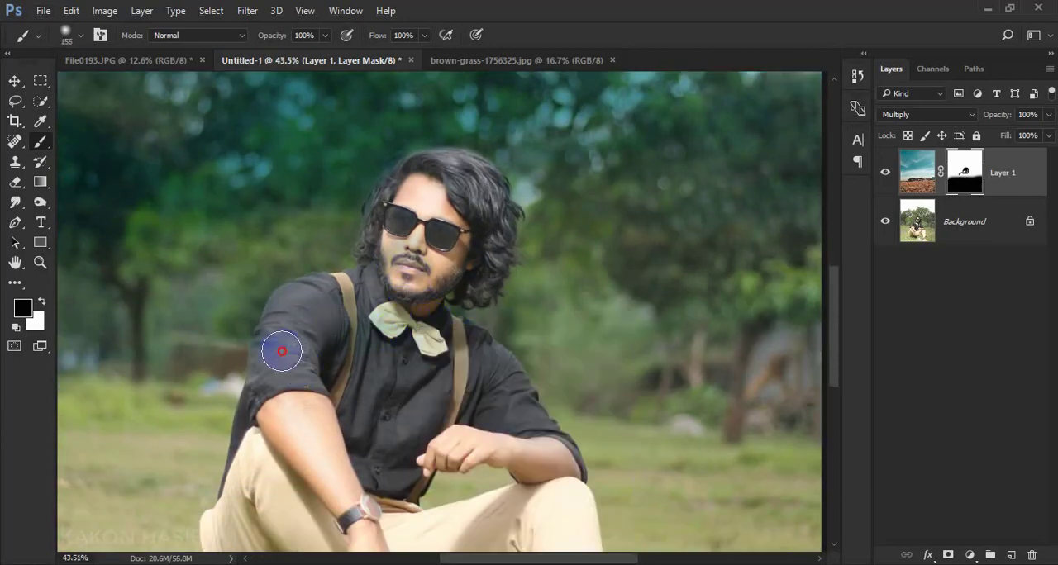
pyautogui.moveTo(329, 306)
pyautogui.mouseDown()
pyautogui.moveTo(359, 361)
pyautogui.moveTo(415, 334)
pyautogui.moveTo(443, 338)
pyautogui.moveTo(532, 426)
pyautogui.mouseUp()
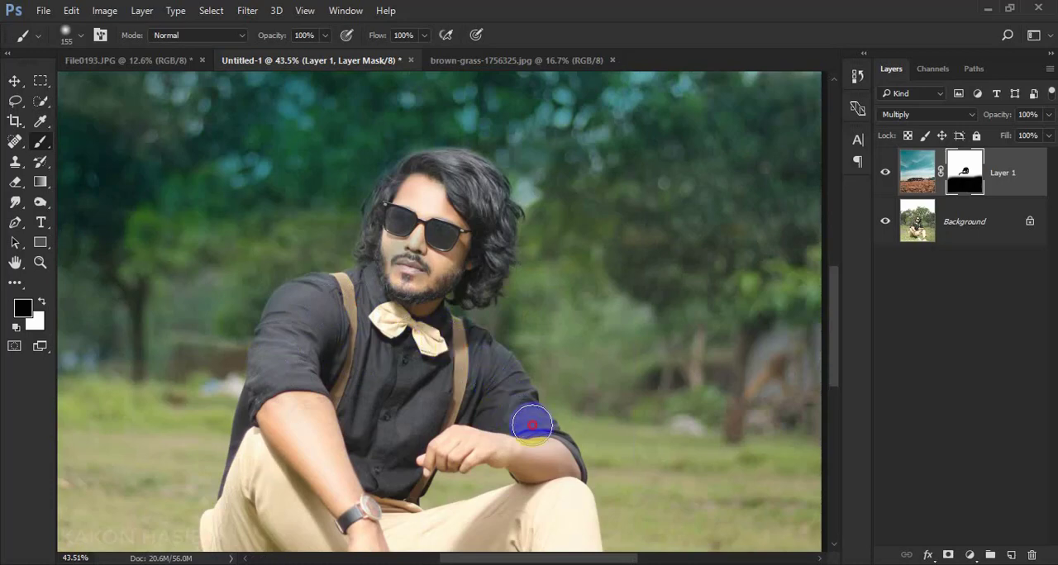
pyautogui.moveTo(557, 459)
pyautogui.mouseDown()
pyautogui.moveTo(421, 446)
pyautogui.moveTo(389, 485)
pyautogui.moveTo(328, 452)
pyautogui.moveTo(347, 423)
pyautogui.moveTo(374, 299)
pyautogui.moveTo(398, 284)
pyautogui.moveTo(428, 305)
pyautogui.moveTo(464, 271)
pyautogui.moveTo(464, 238)
pyautogui.moveTo(425, 225)
pyautogui.mouseUp()
pyautogui.hotkey('ctrl', '0')
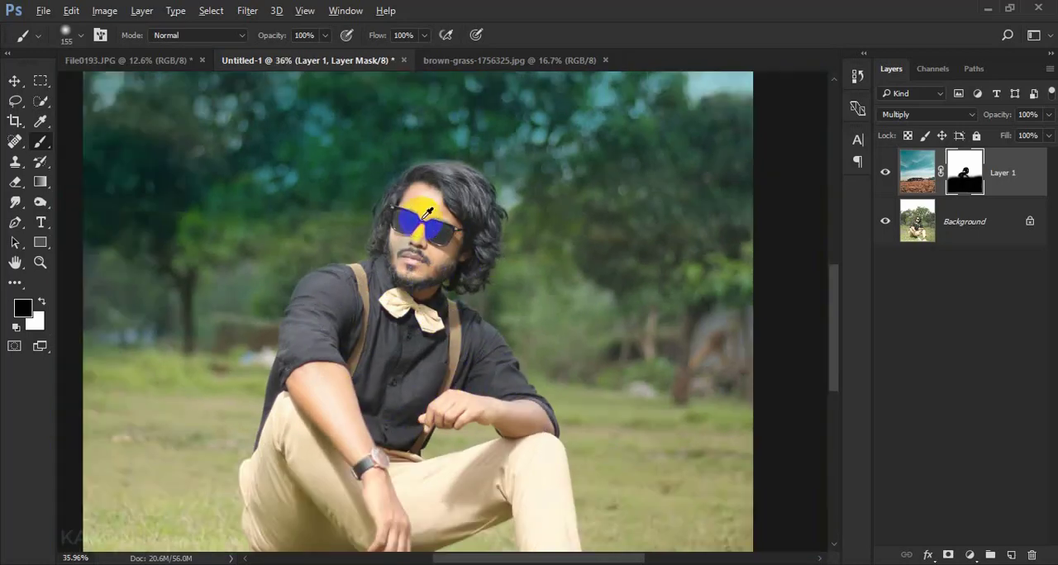
pyautogui.scroll(1, 488, 340)
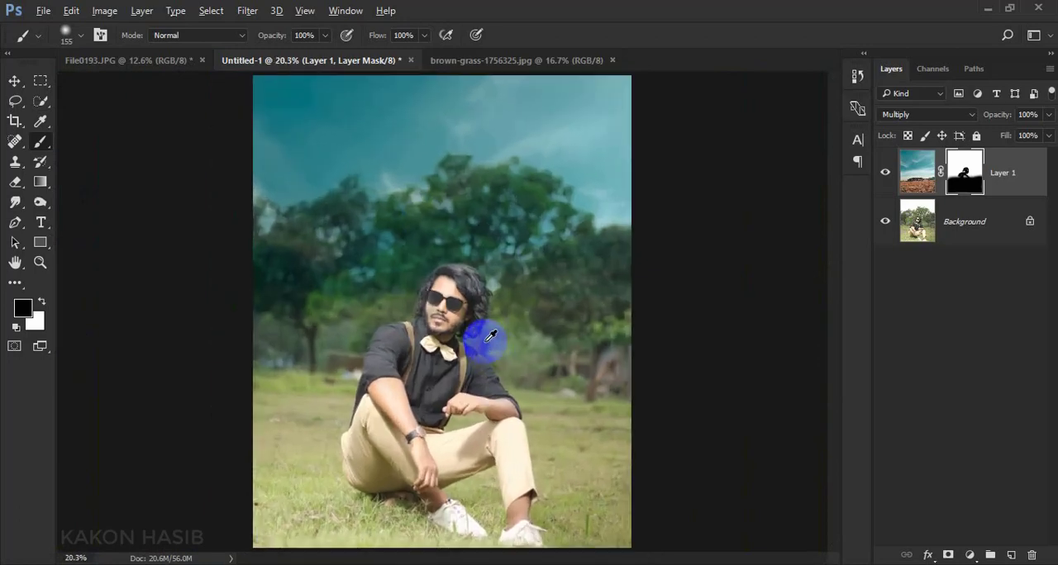
pyautogui.click(442, 175)
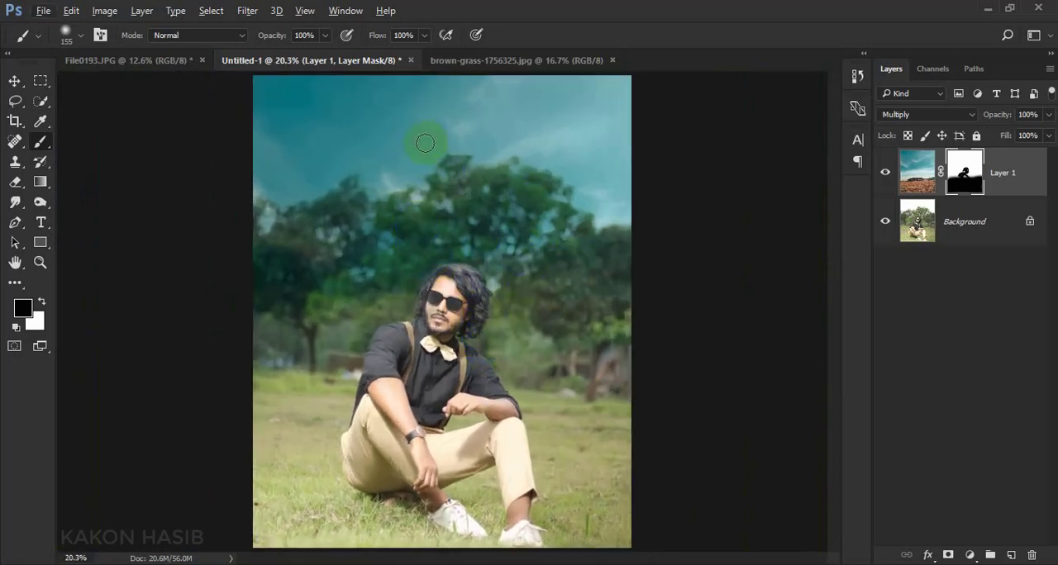
pyautogui.click(381, 207)
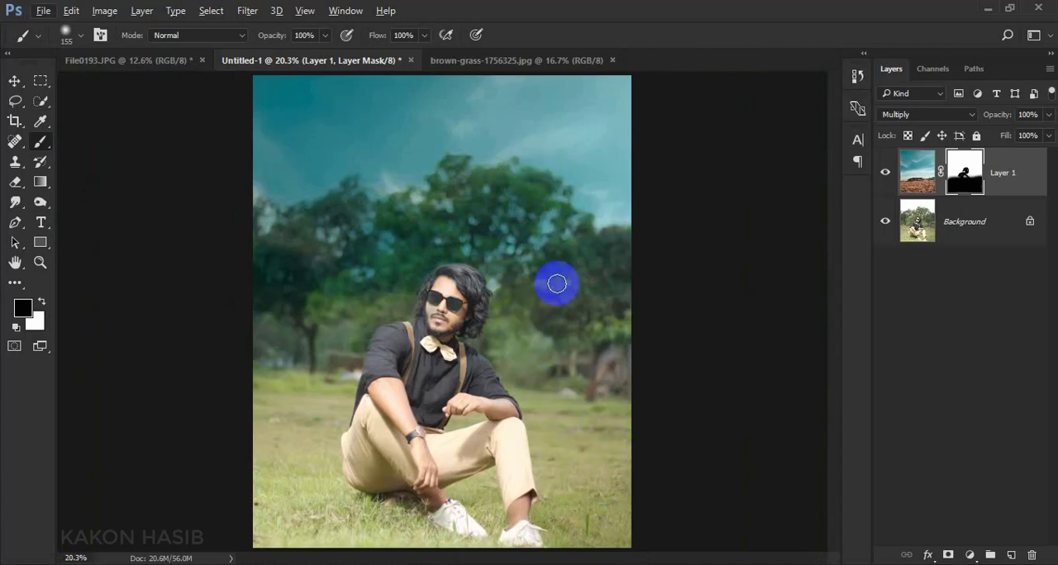
# Add a Selective Color adjustment above the Background layer and set Greens to Cyan +25, Magenta -86 and Yellow -99
pyautogui.click(971, 238)
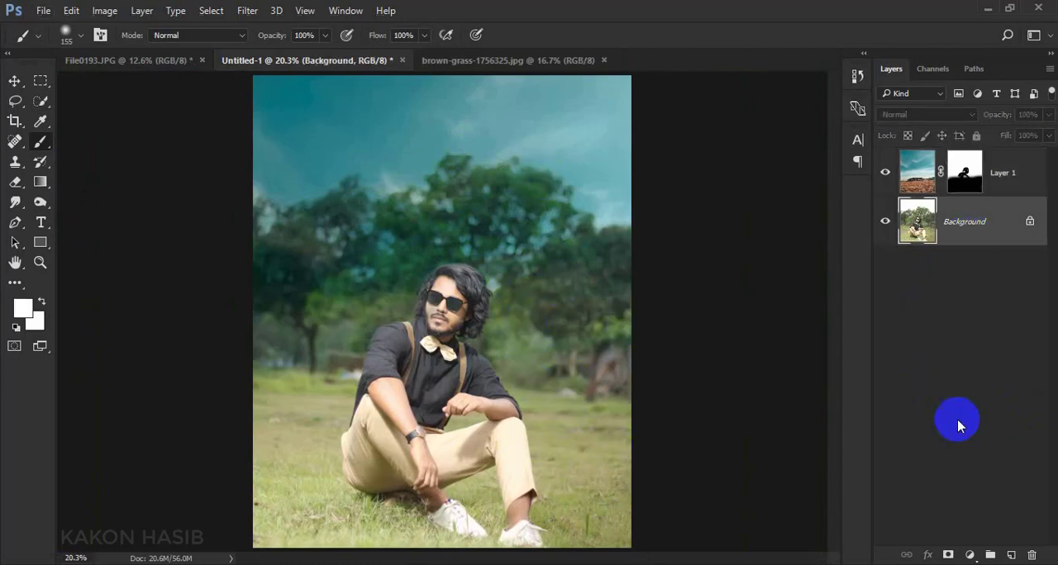
pyautogui.click(969, 555)
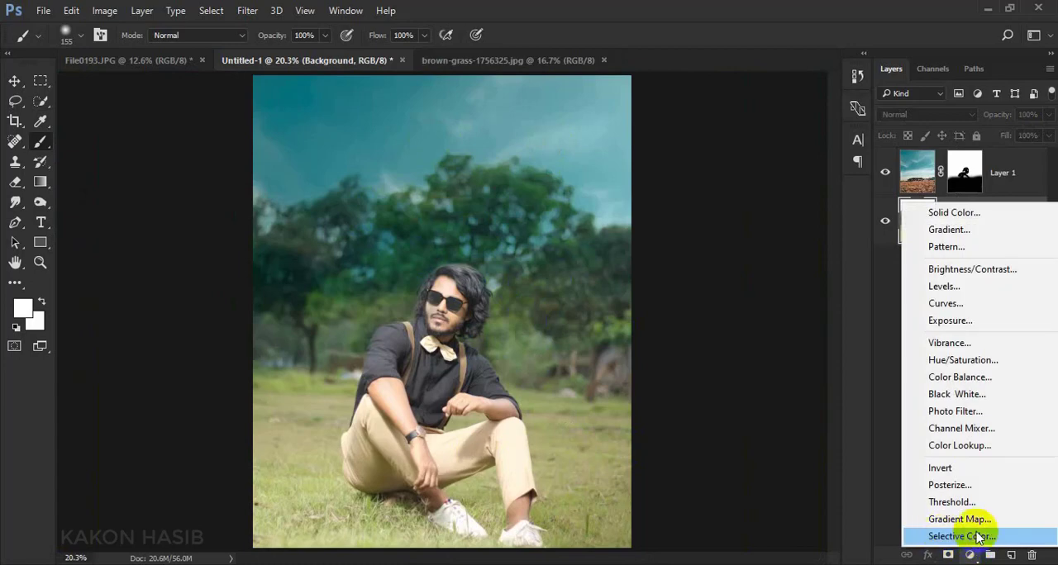
pyautogui.click(958, 537)
pyautogui.click(811, 301)
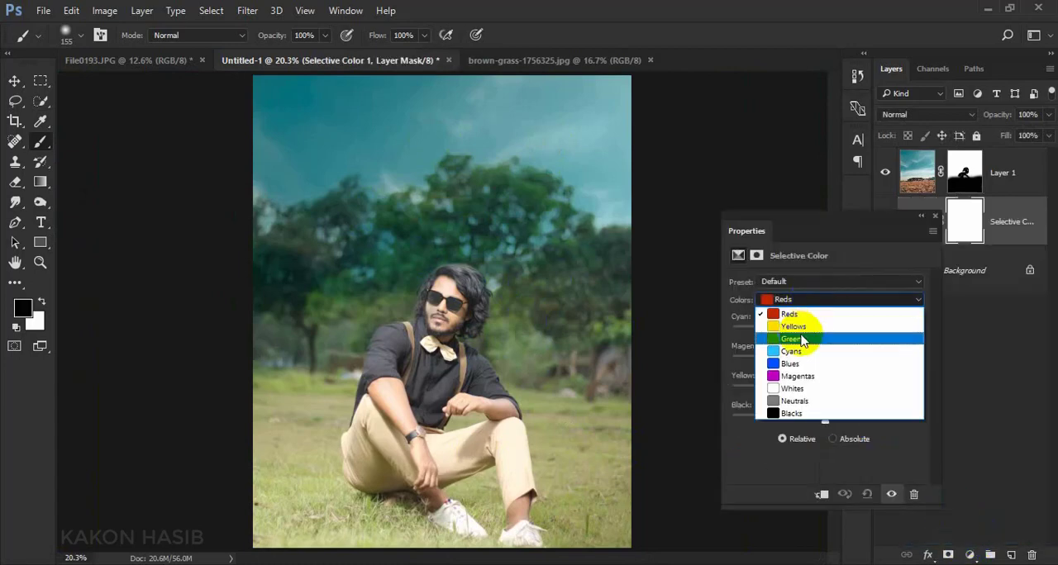
pyautogui.click(817, 339)
pyautogui.moveTo(825, 332)
pyautogui.mouseDown()
pyautogui.moveTo(799, 332)
pyautogui.moveTo(835, 333)
pyautogui.mouseUp()
pyautogui.moveTo(820, 390); pyautogui.dragTo(786, 400)
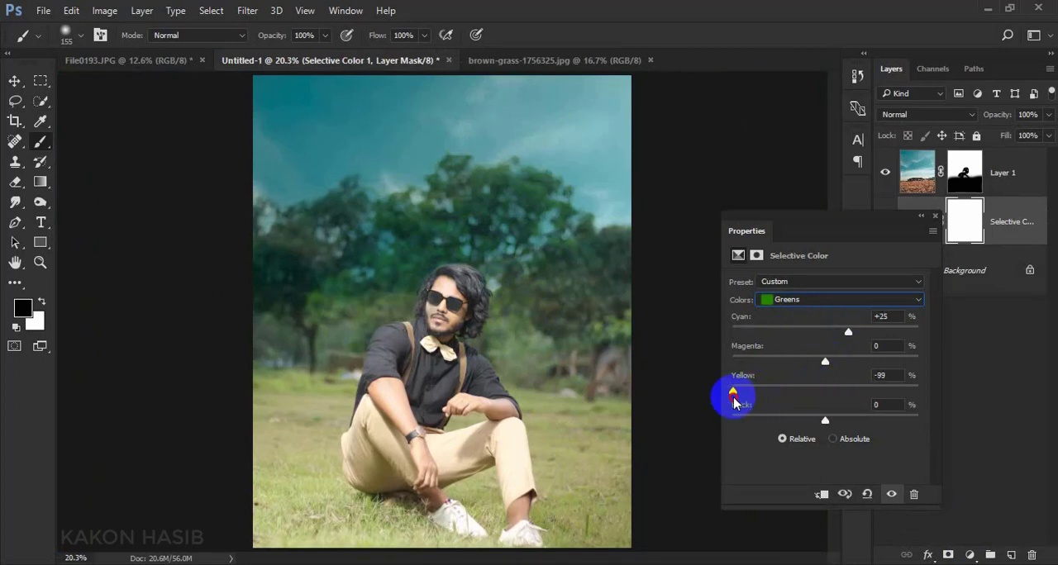
pyautogui.moveTo(807, 361); pyautogui.dragTo(764, 373)
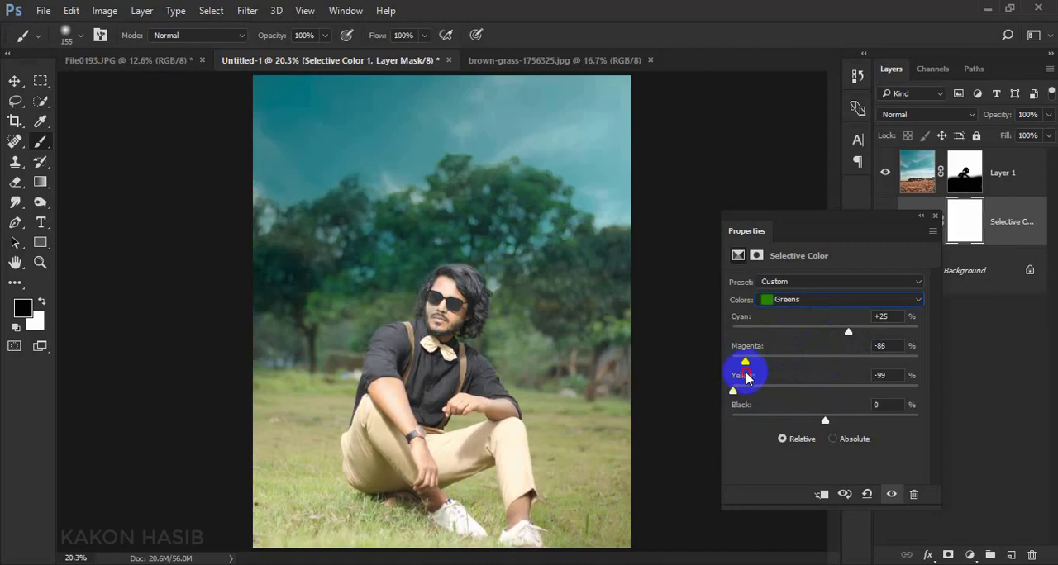
# Set the Yellows in the Selective Color adjustment to Cyan +64, Magenta +34 and Yellow -22
pyautogui.click(810, 299)
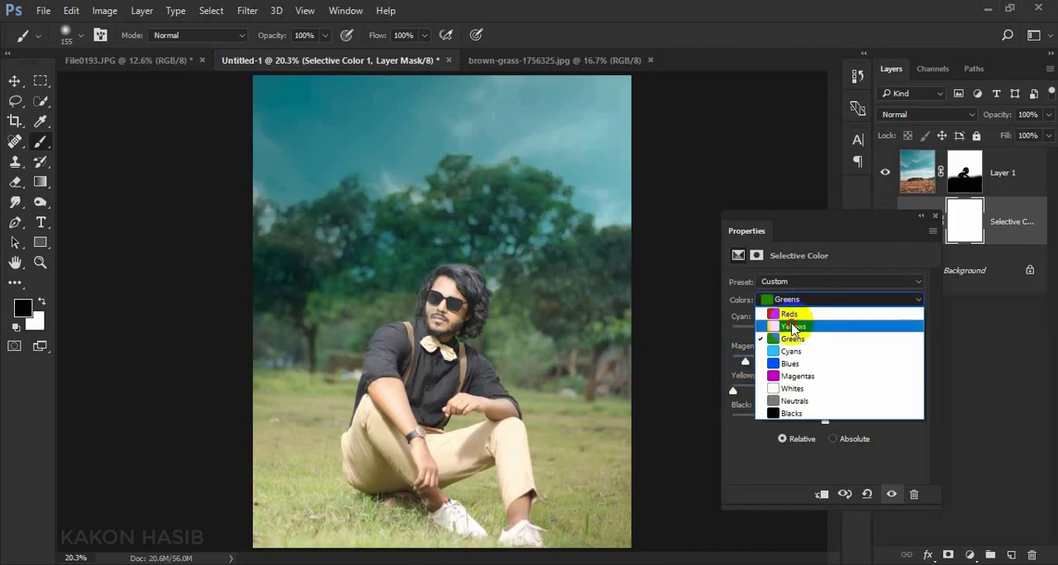
pyautogui.click(792, 327)
pyautogui.moveTo(827, 390); pyautogui.dragTo(803, 395)
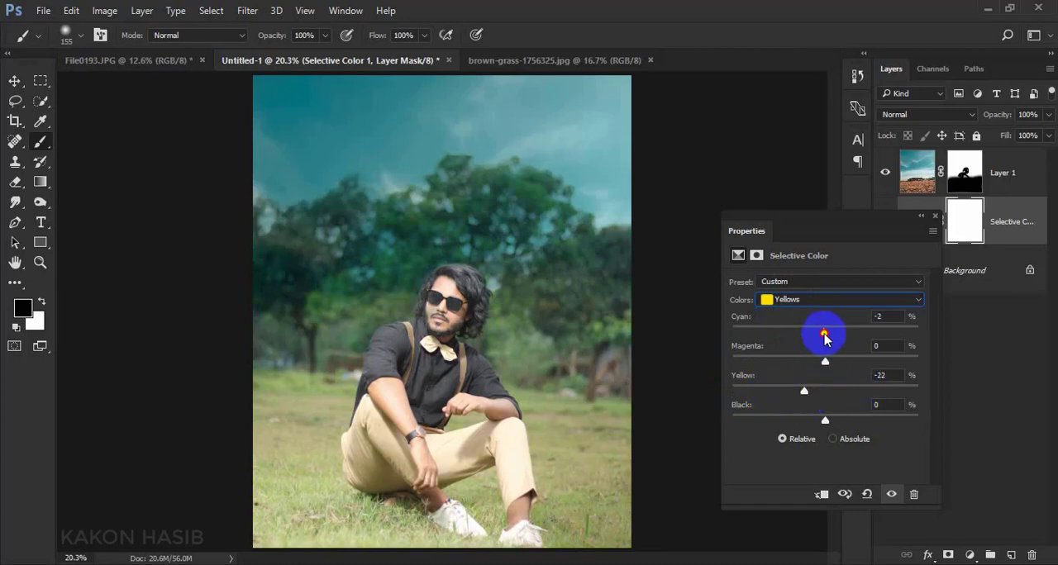
pyautogui.moveTo(824, 337); pyautogui.dragTo(886, 342)
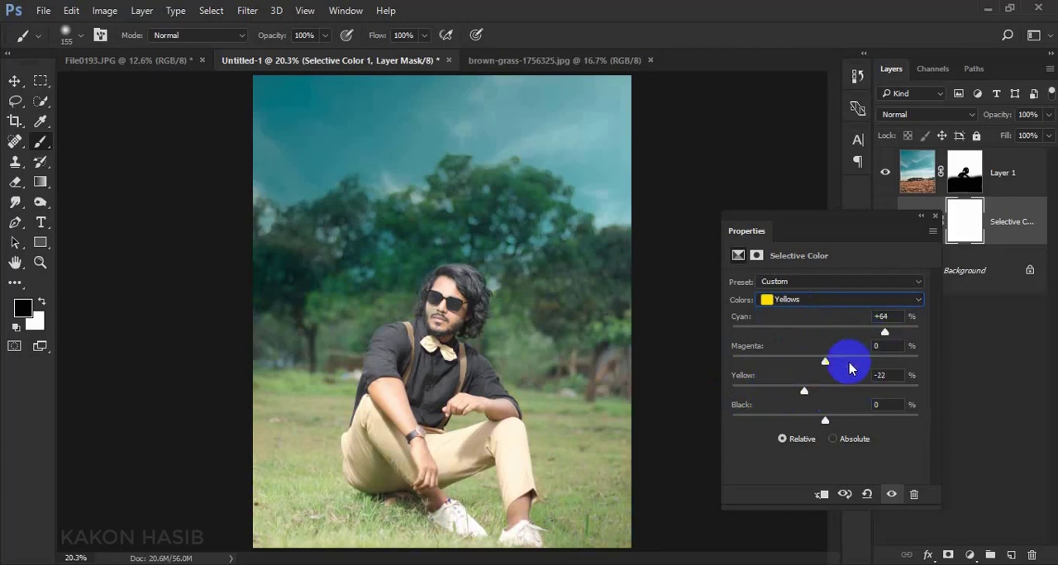
pyautogui.moveTo(793, 365); pyautogui.dragTo(864, 378)
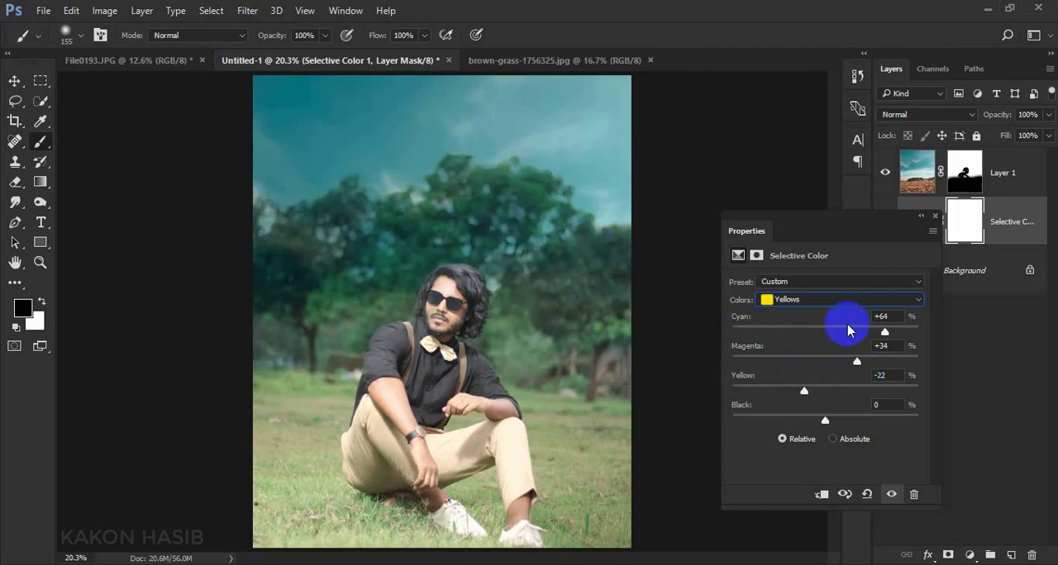
# Set the Black value of the Blacks to +10 in the Selective Color adjustment and close its properties
pyautogui.click(837, 297)
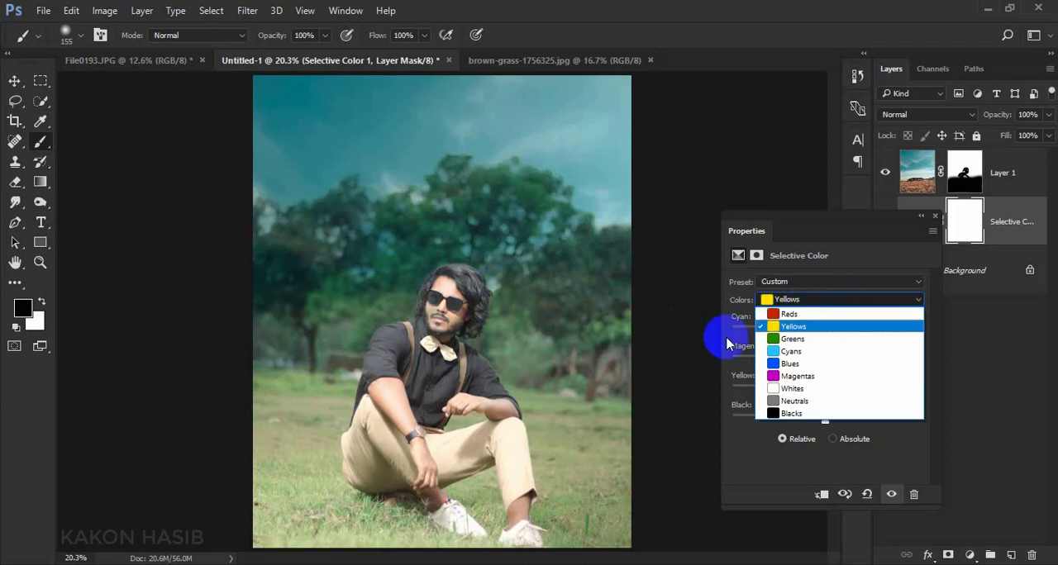
pyautogui.click(792, 411)
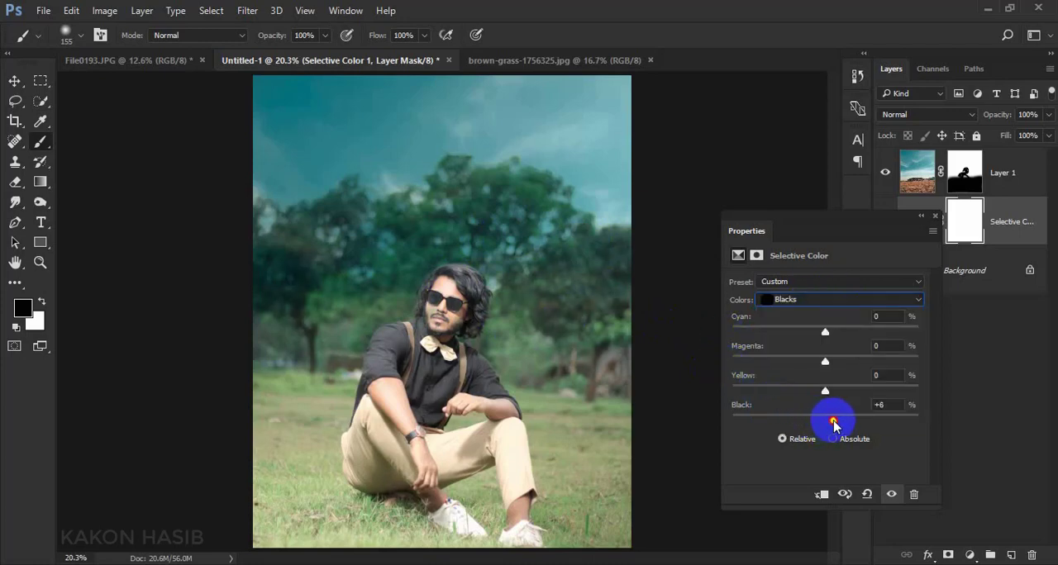
pyautogui.click(936, 217)
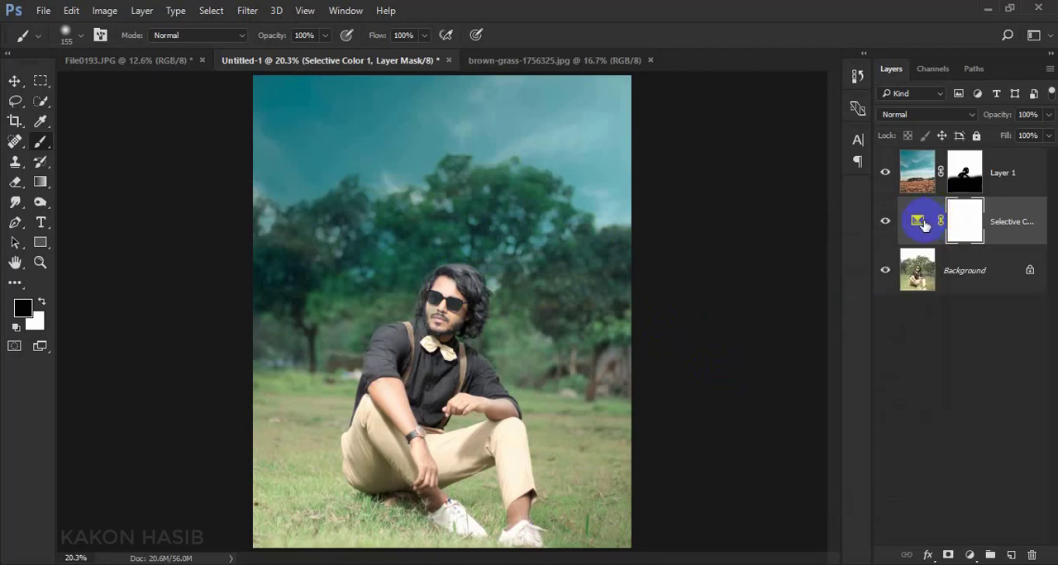
pyautogui.scroll(-1, 587, 282)
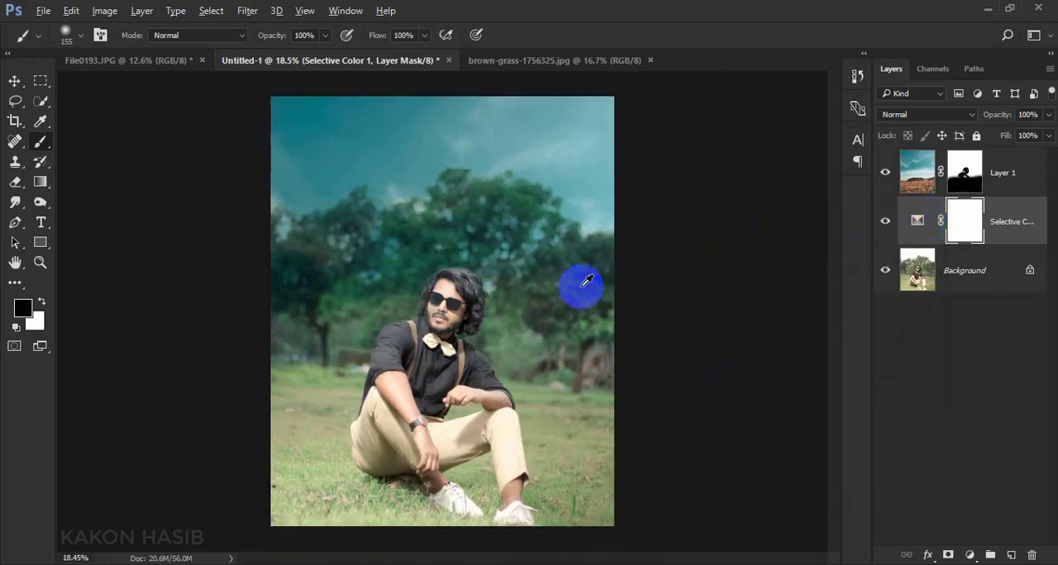
pyautogui.scroll(1, 583, 282)
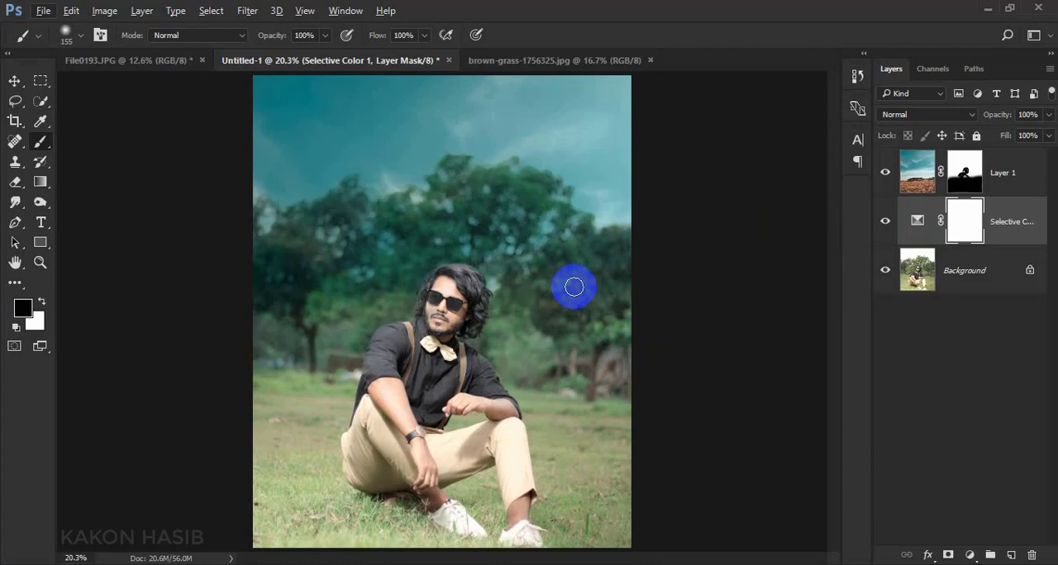
# Flatten the image and duplicate the resulting Background layer
pyautogui.rightClick(934, 276)
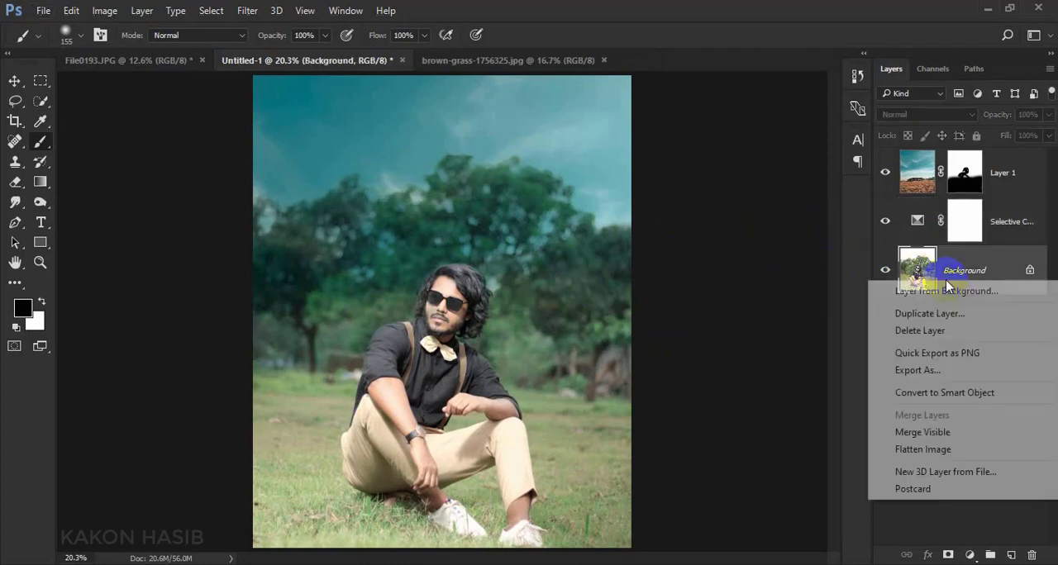
pyautogui.click(940, 449)
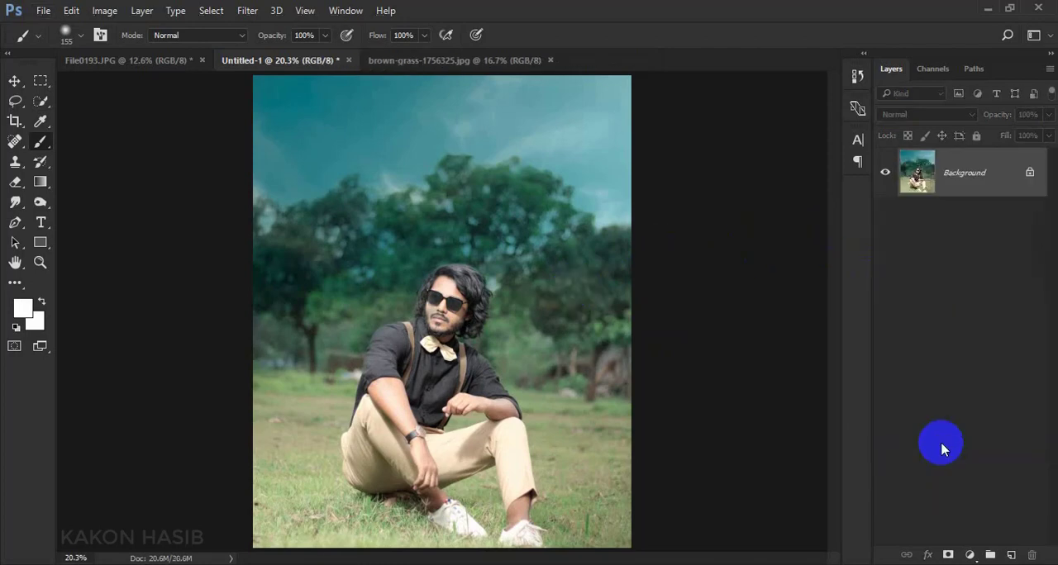
pyautogui.click(14, 81)
pyautogui.moveTo(992, 189); pyautogui.dragTo(1010, 554)
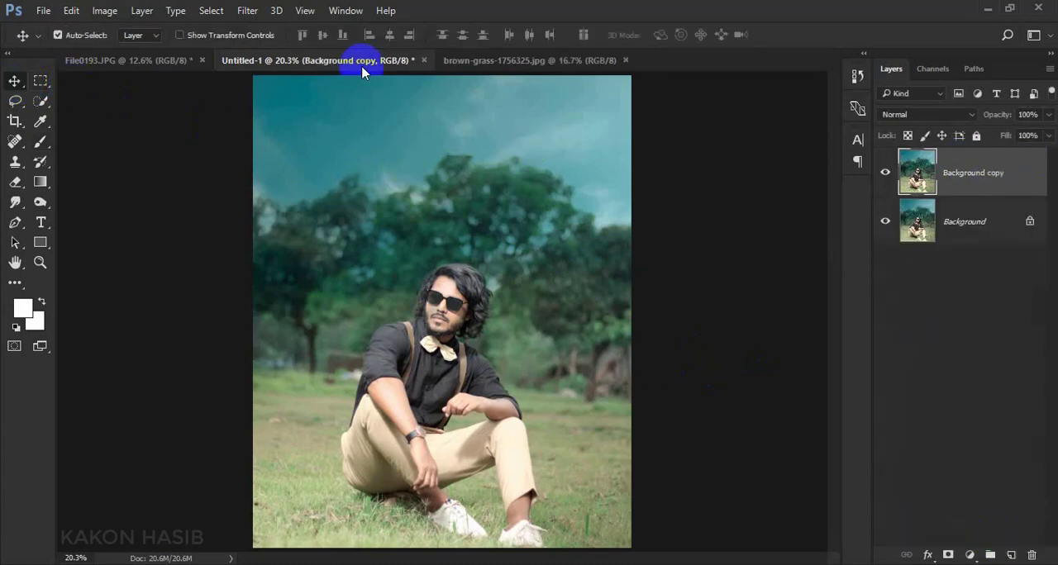
# Open the Camera Raw filter on Background copy and set Contrast +6, Highlights -26, Shadows +13 and sharpening Amount 13
pyautogui.click(248, 8)
pyautogui.click(508, 264)
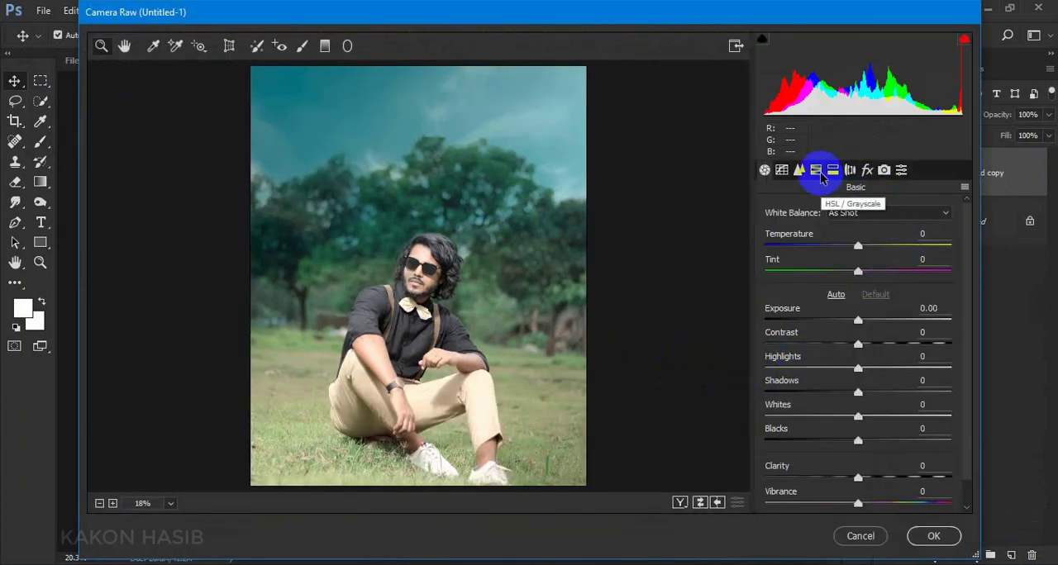
pyautogui.moveTo(859, 369); pyautogui.dragTo(835, 370)
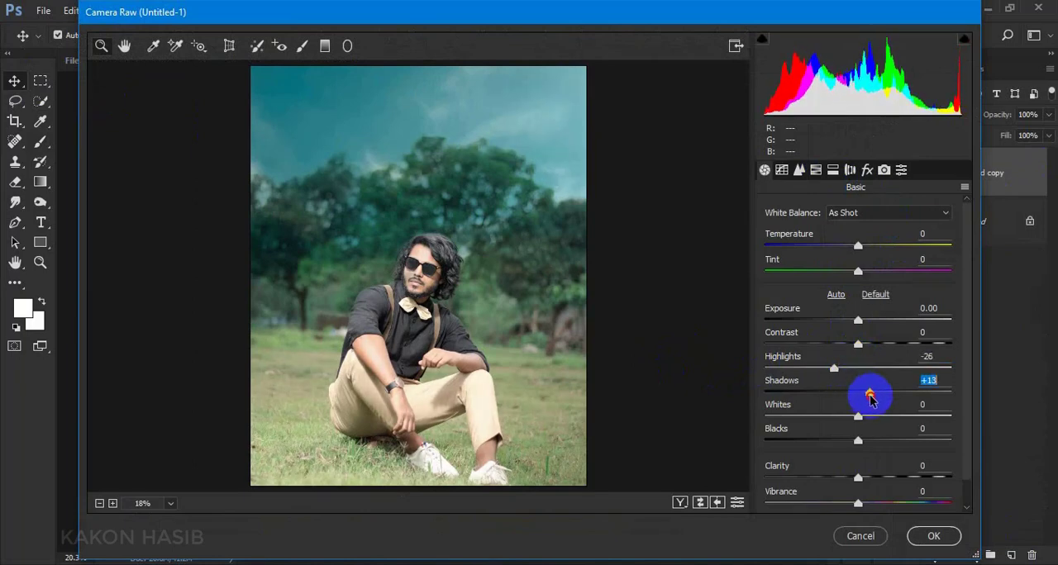
pyautogui.click(859, 345)
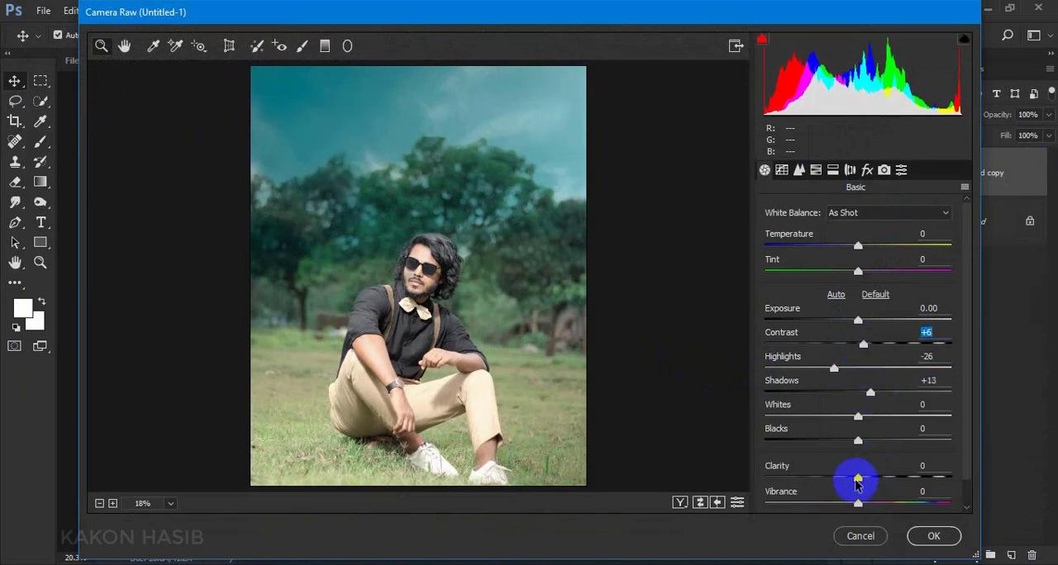
pyautogui.click(800, 170)
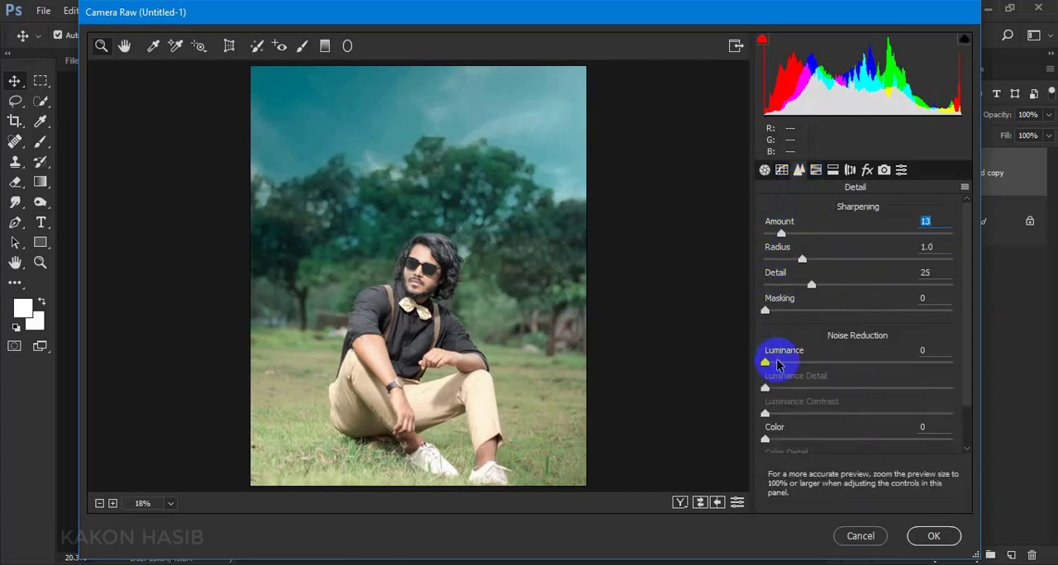
# Set the Camera Raw HSL luminance of the Greens to -33 and of the Yellows to -43
pyautogui.click(815, 170)
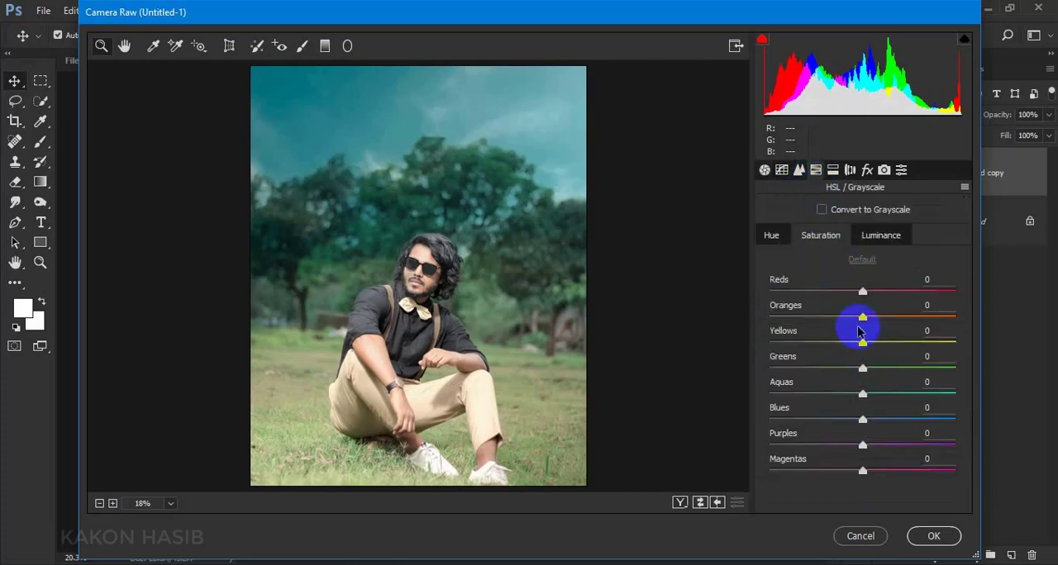
pyautogui.click(878, 236)
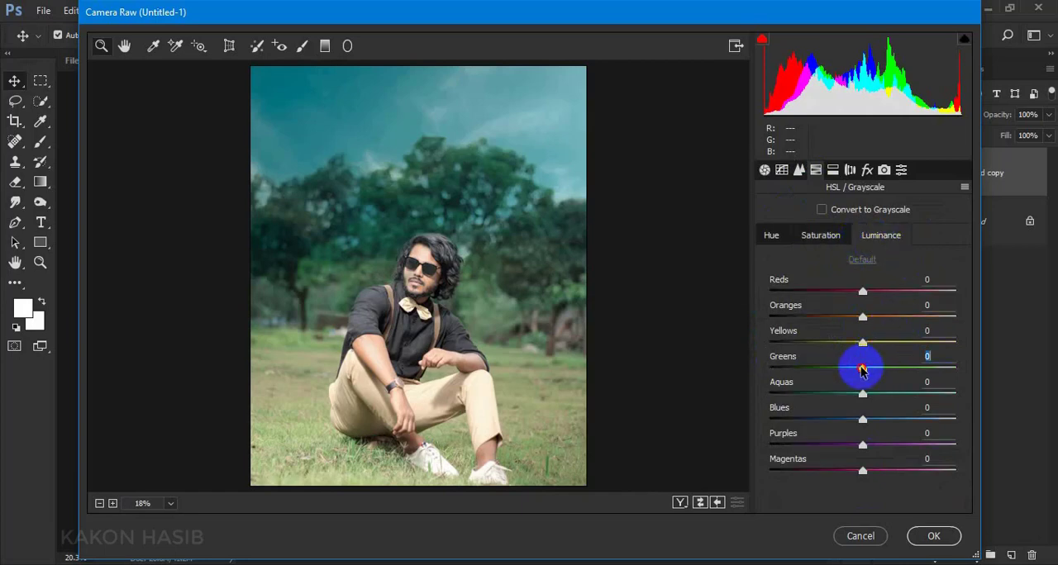
pyautogui.moveTo(861, 370); pyautogui.dragTo(827, 348)
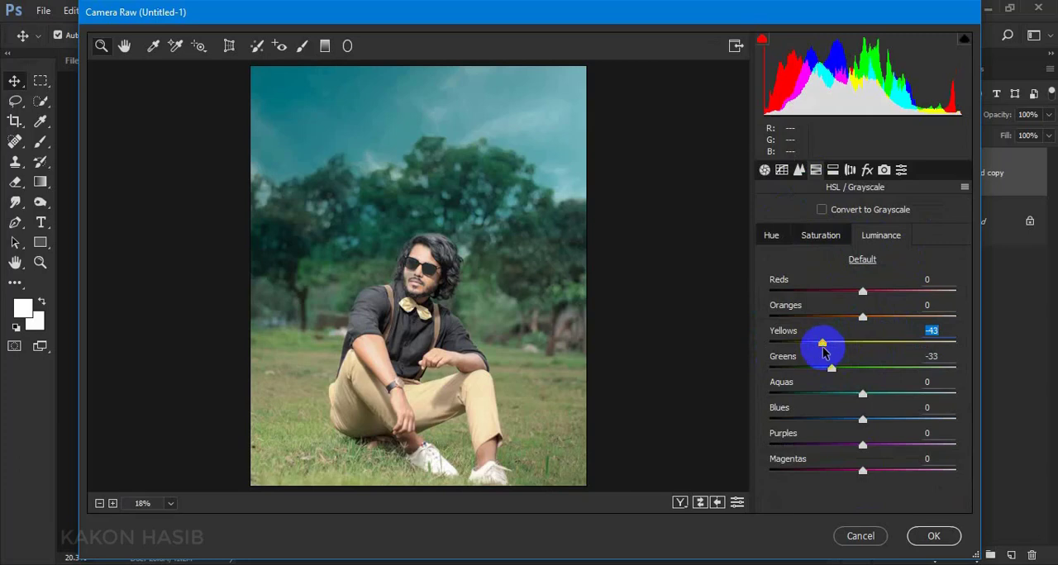
# Set the Camera Raw HSL hue of the Greens to +44 and of the Yellows to -10
pyautogui.click(769, 236)
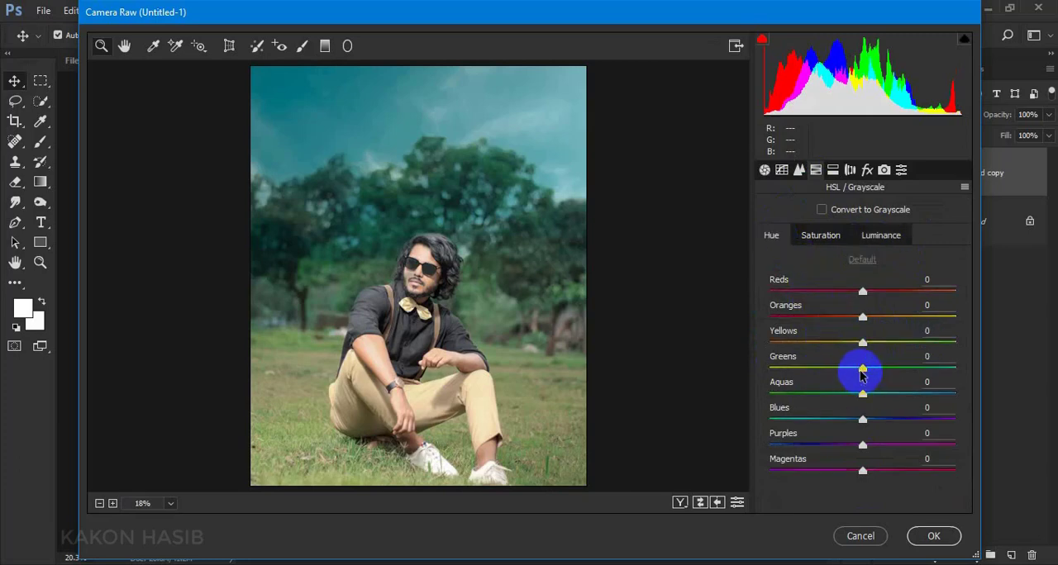
pyautogui.moveTo(860, 374); pyautogui.dragTo(902, 374)
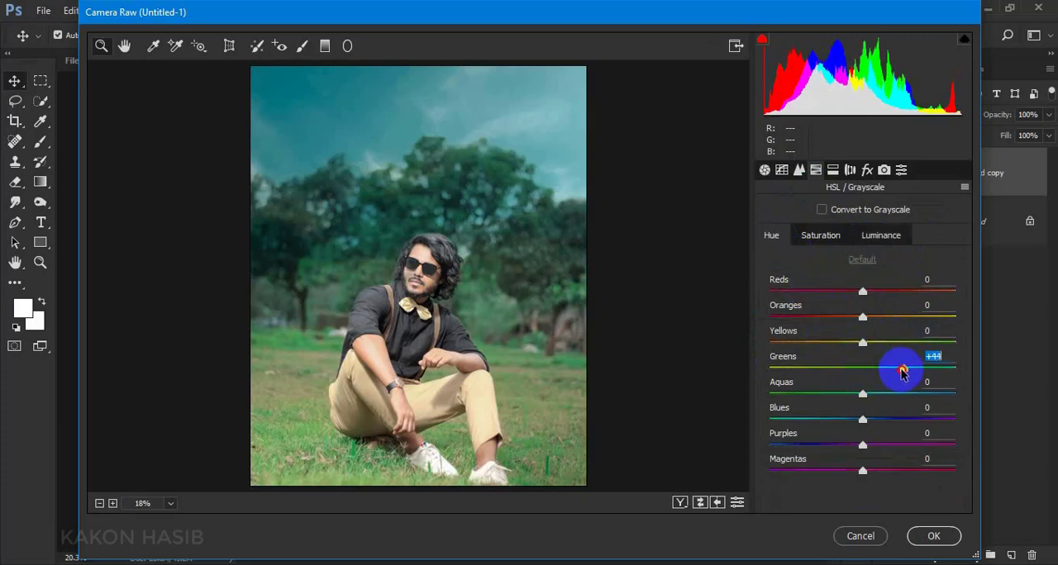
pyautogui.moveTo(865, 342); pyautogui.dragTo(892, 346)
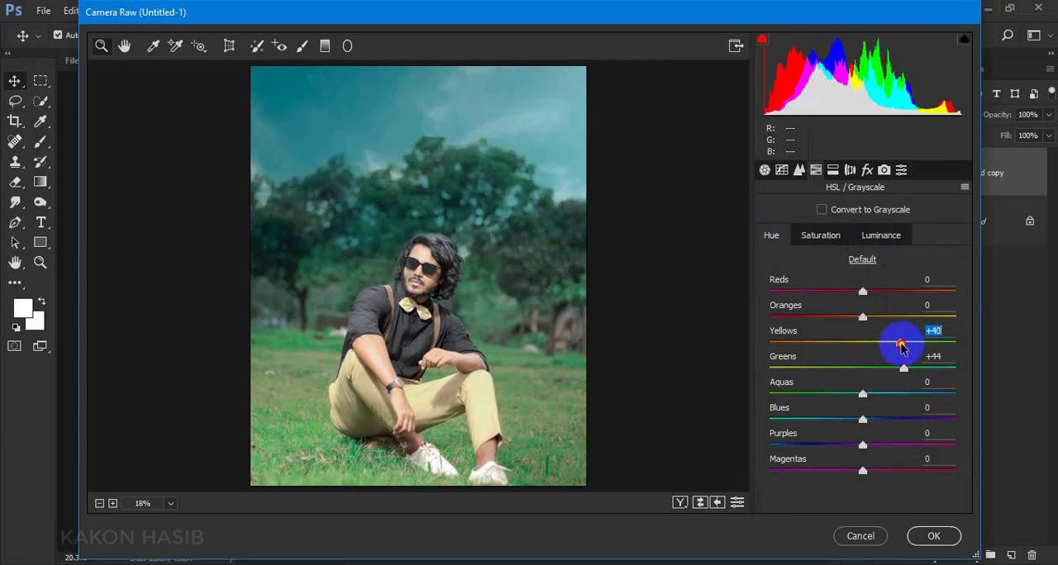
pyautogui.moveTo(902, 347); pyautogui.dragTo(840, 354)
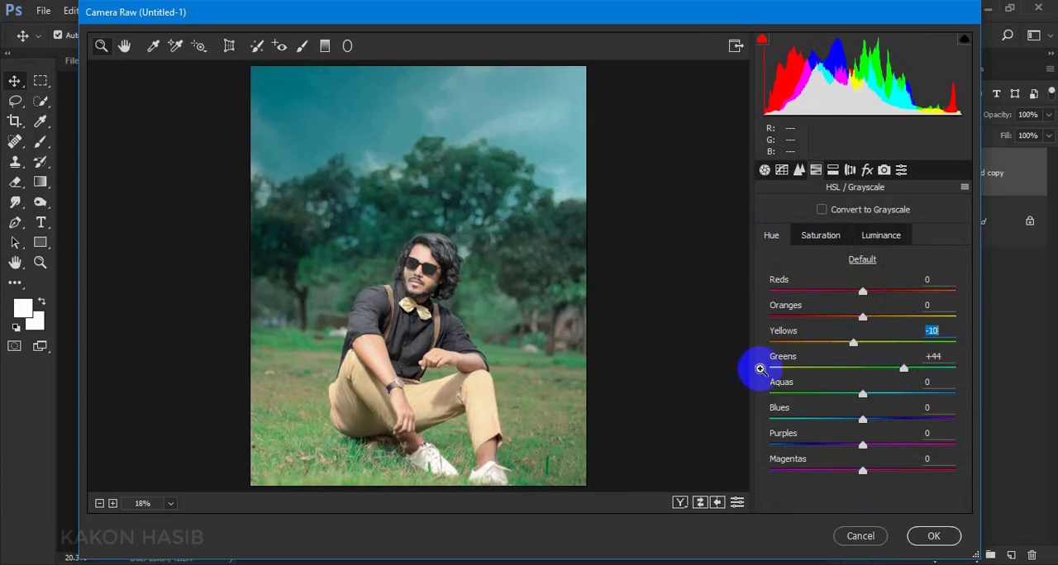
# Darken the photo's lower-left corner, lower-right side and bottom edge with graduated filters at Exposure -1.85
pyautogui.click(325, 46)
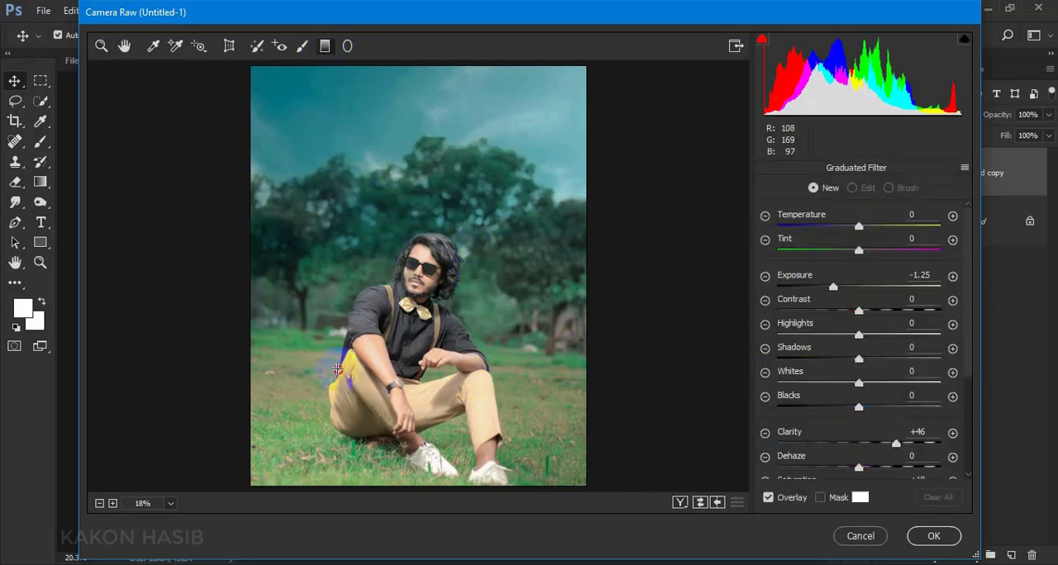
pyautogui.moveTo(259, 464); pyautogui.dragTo(372, 343)
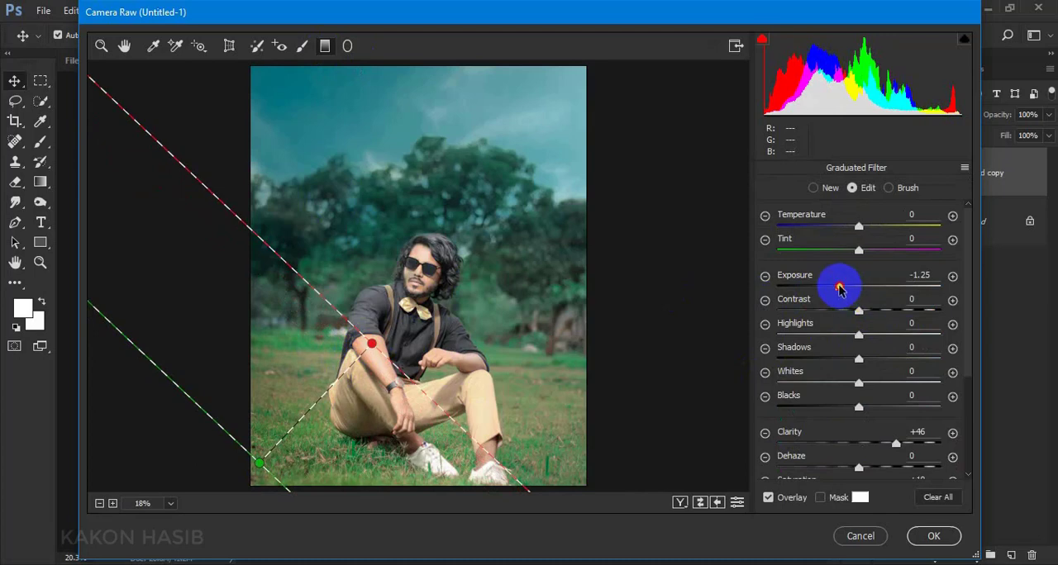
pyautogui.moveTo(839, 288); pyautogui.dragTo(827, 289)
pyautogui.moveTo(595, 438); pyautogui.dragTo(452, 401)
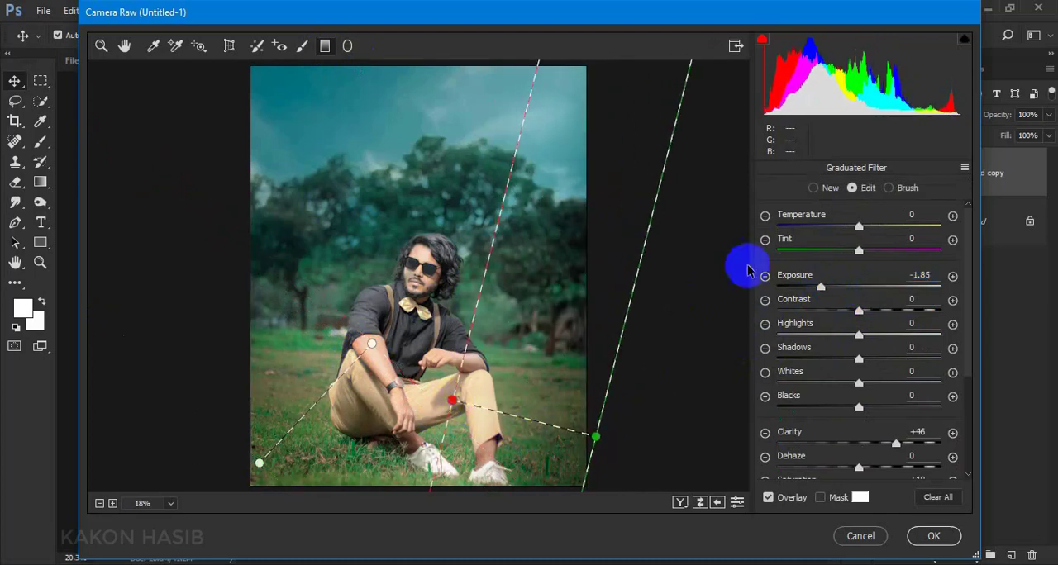
pyautogui.moveTo(391, 486); pyautogui.dragTo(398, 419)
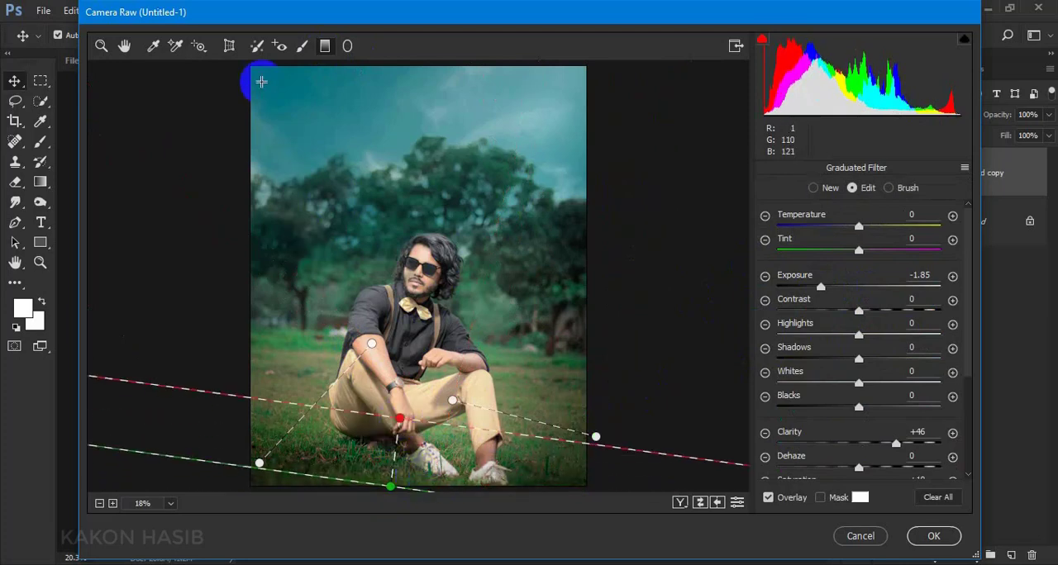
# Darken both upper corners of the photo with diagonal graduated filters and apply the Camera Raw edits
pyautogui.moveTo(254, 65); pyautogui.dragTo(460, 206)
pyautogui.moveTo(586, 81); pyautogui.dragTo(398, 191)
pyautogui.click(102, 46)
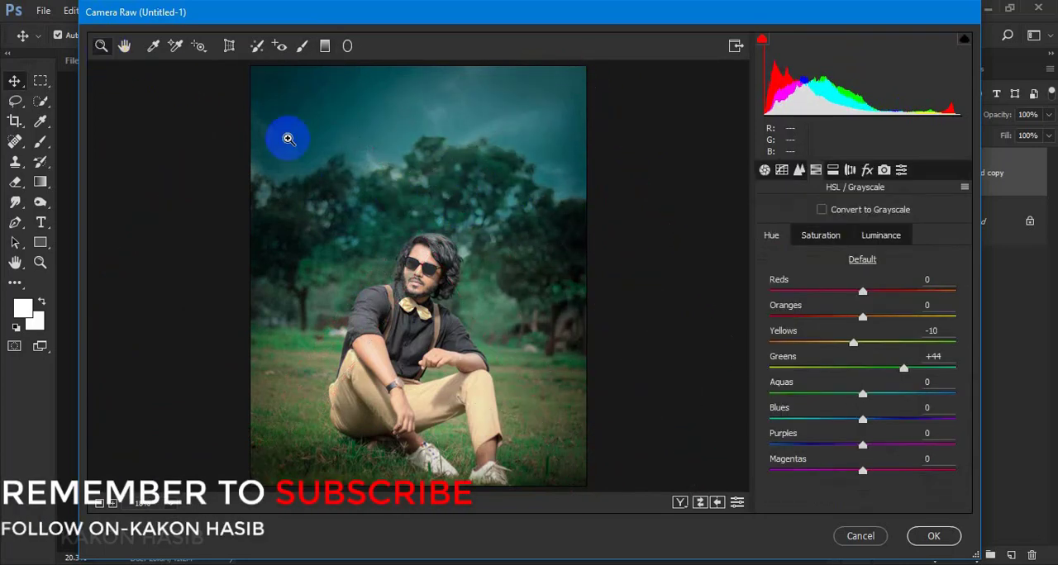
pyautogui.click(937, 534)
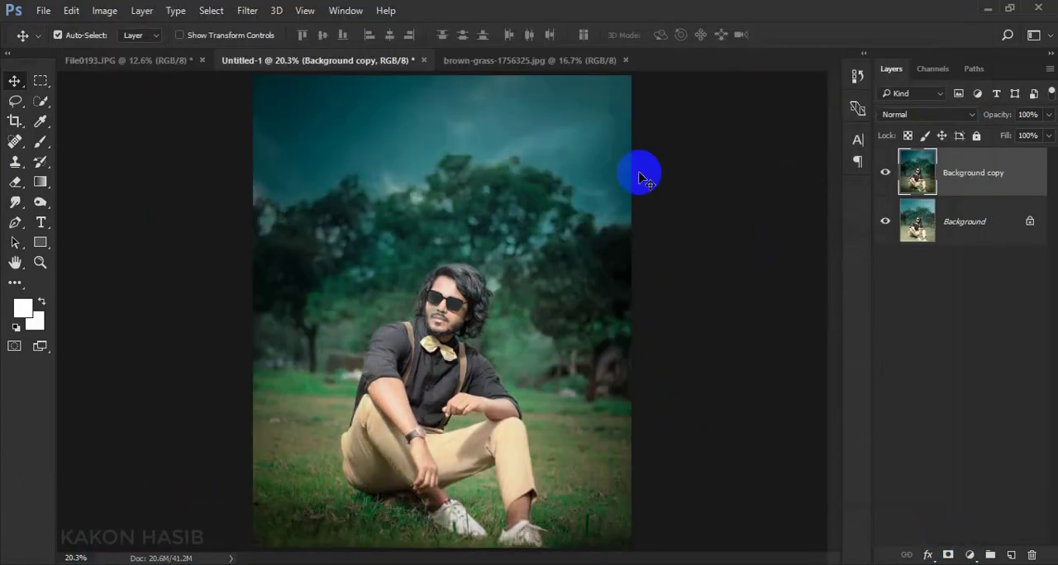
# Add a Selective Color adjustment above Background copy and set the Neutrals to Cyan -3 and Black +3
pyautogui.click(967, 554)
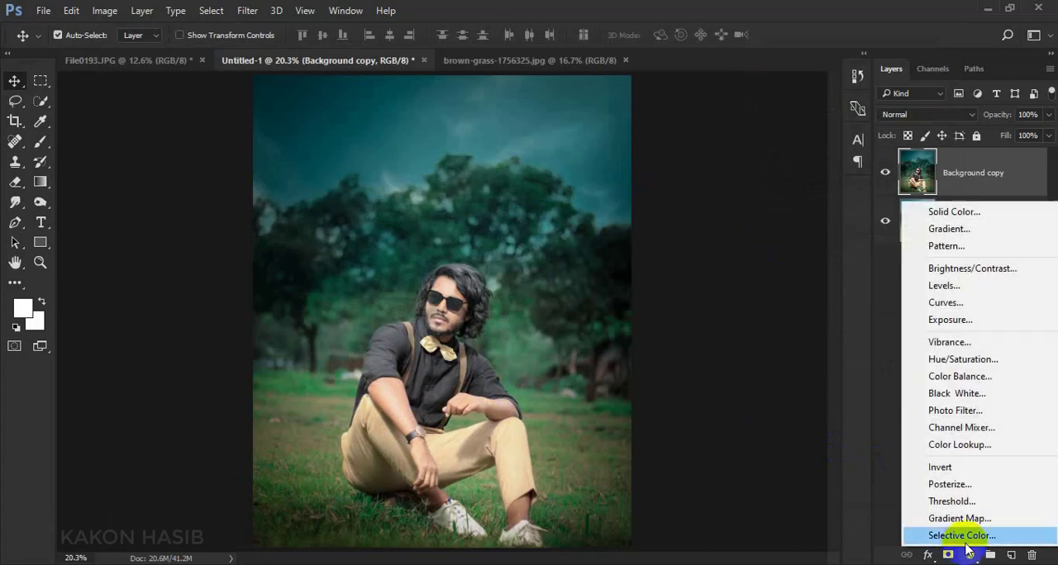
pyautogui.click(963, 535)
pyautogui.click(820, 306)
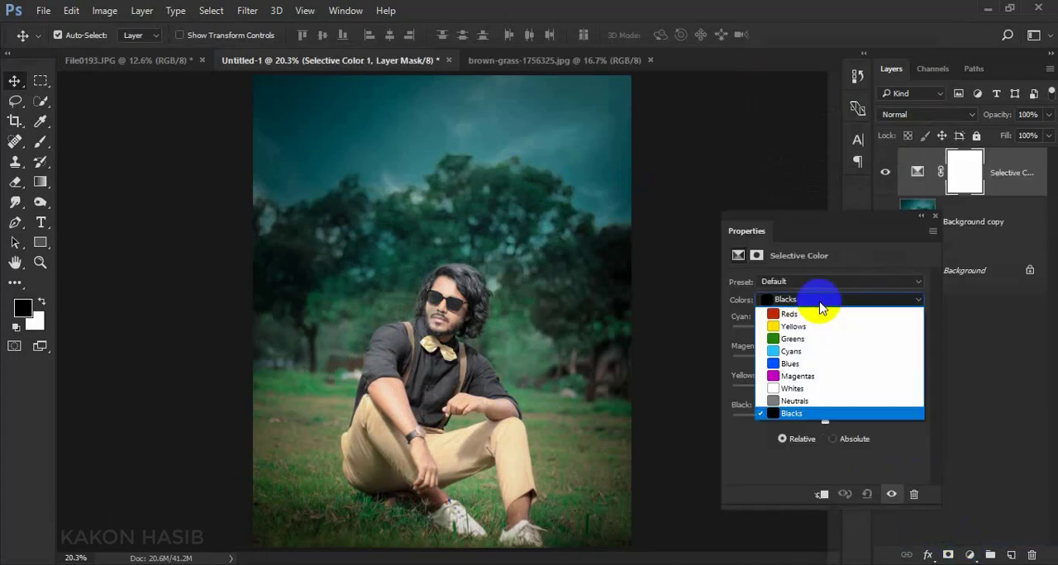
pyautogui.click(885, 398)
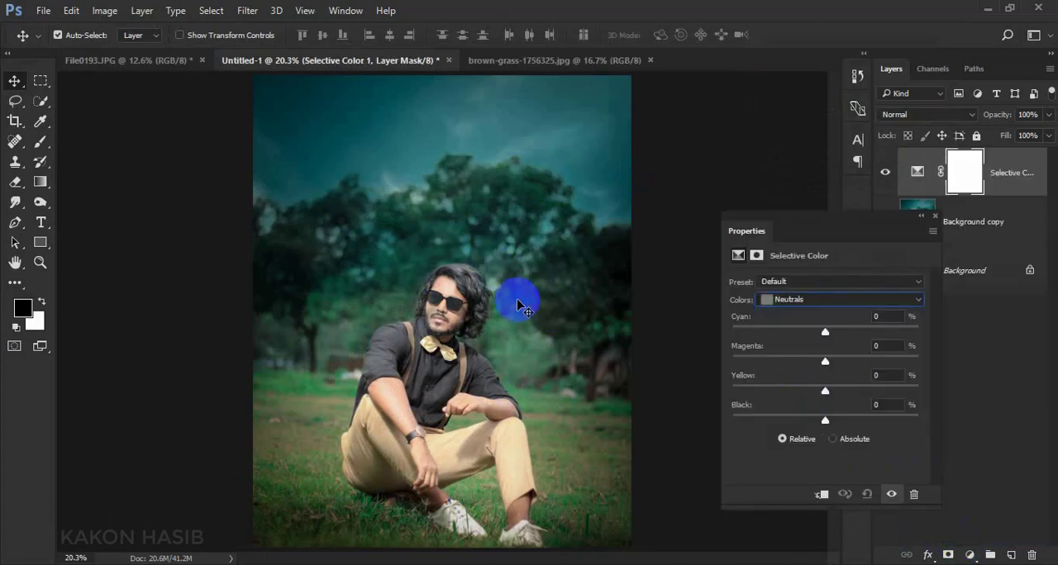
pyautogui.moveTo(825, 423)
pyautogui.mouseDown()
pyautogui.moveTo(837, 425)
pyautogui.moveTo(820, 429)
pyautogui.mouseUp()
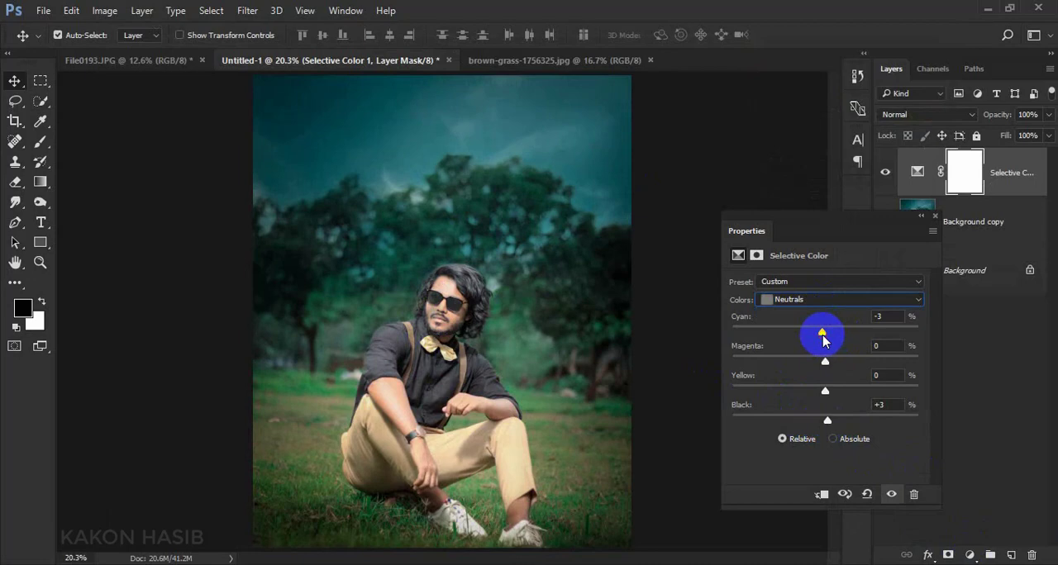
pyautogui.moveTo(823, 360); pyautogui.dragTo(840, 362)
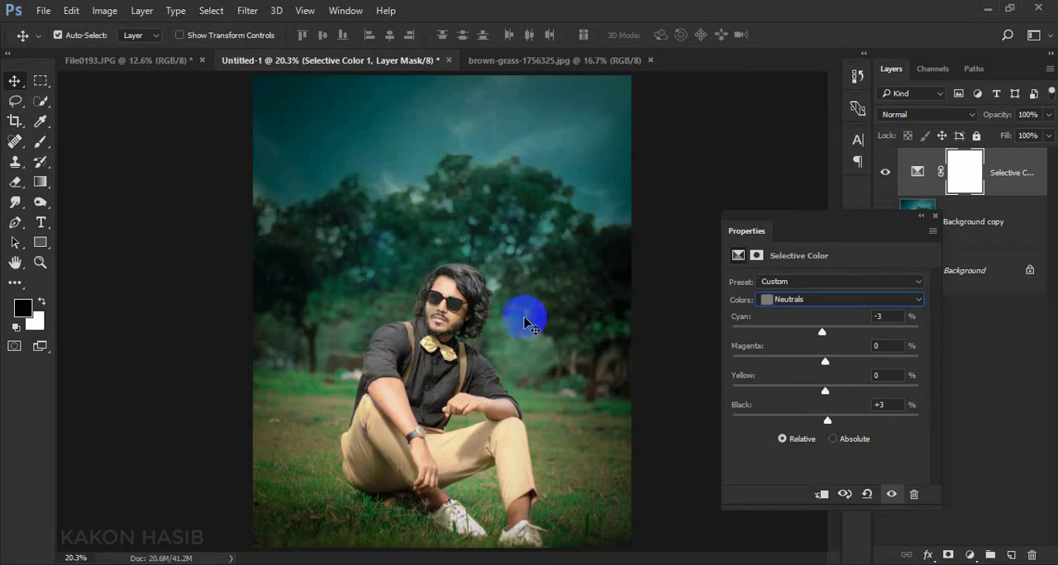
# Set the Blacks in the Selective Color adjustment to Magenta -1, Yellow -3 and Black -2, and close its properties
pyautogui.click(773, 299)
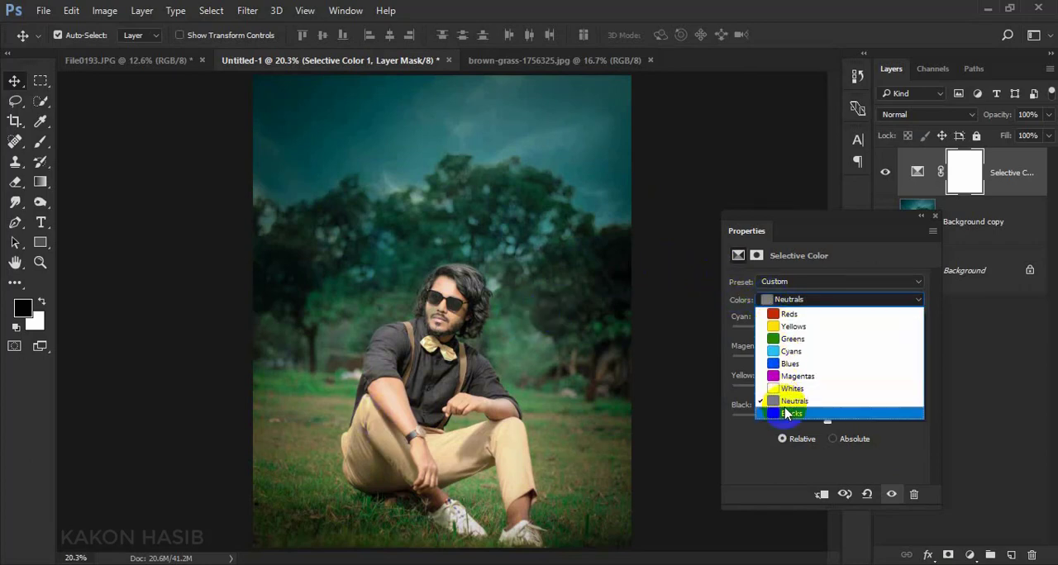
pyautogui.click(804, 414)
pyautogui.moveTo(825, 422); pyautogui.dragTo(833, 425)
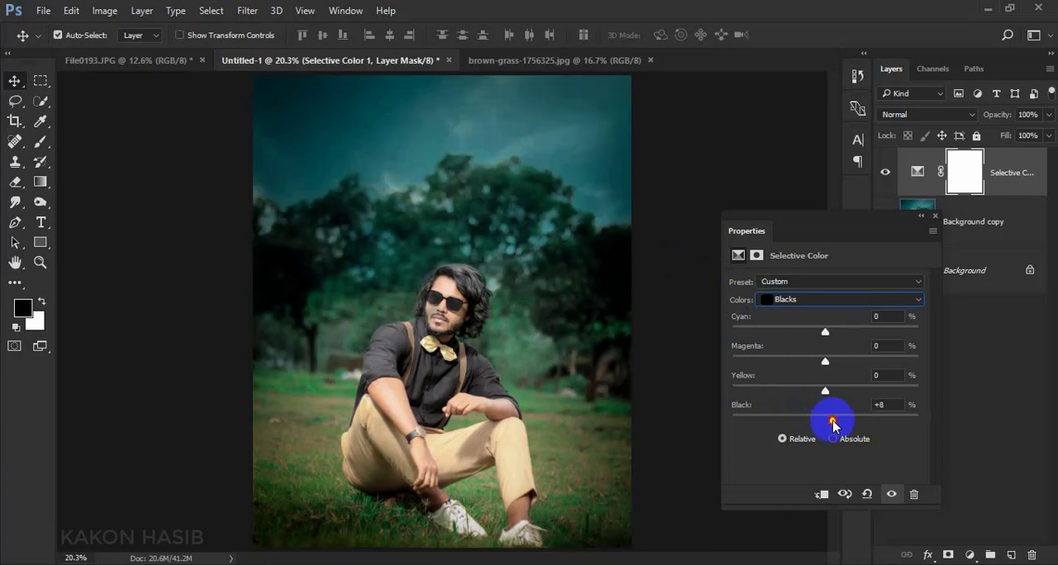
pyautogui.click(825, 334)
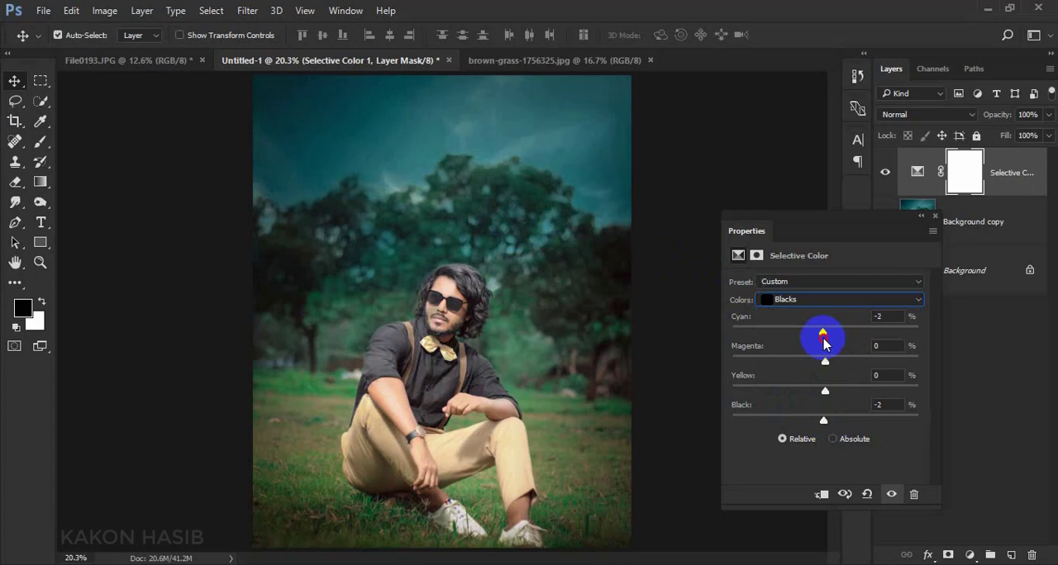
pyautogui.moveTo(837, 369); pyautogui.dragTo(825, 368)
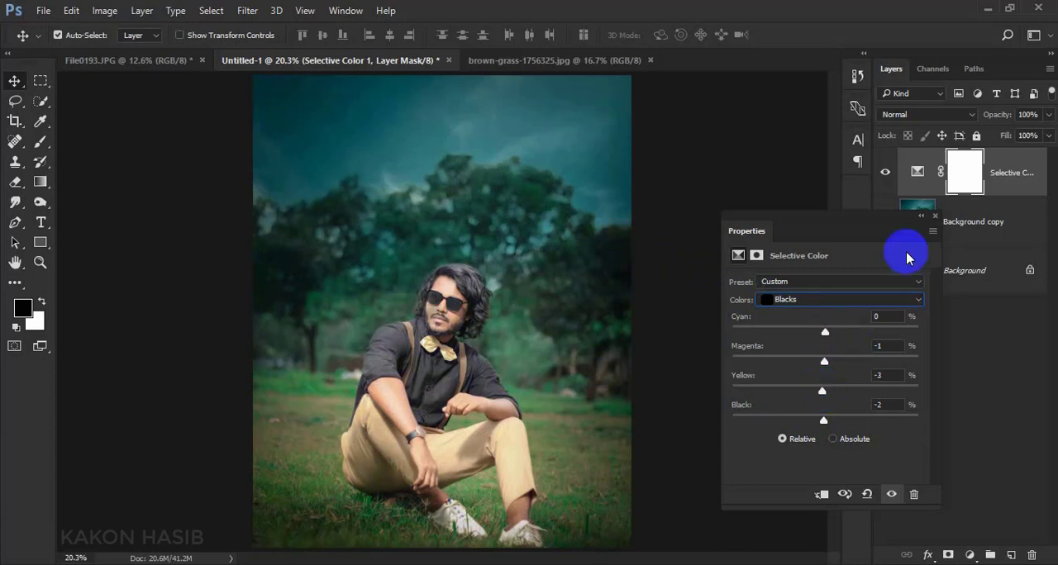
pyautogui.click(935, 216)
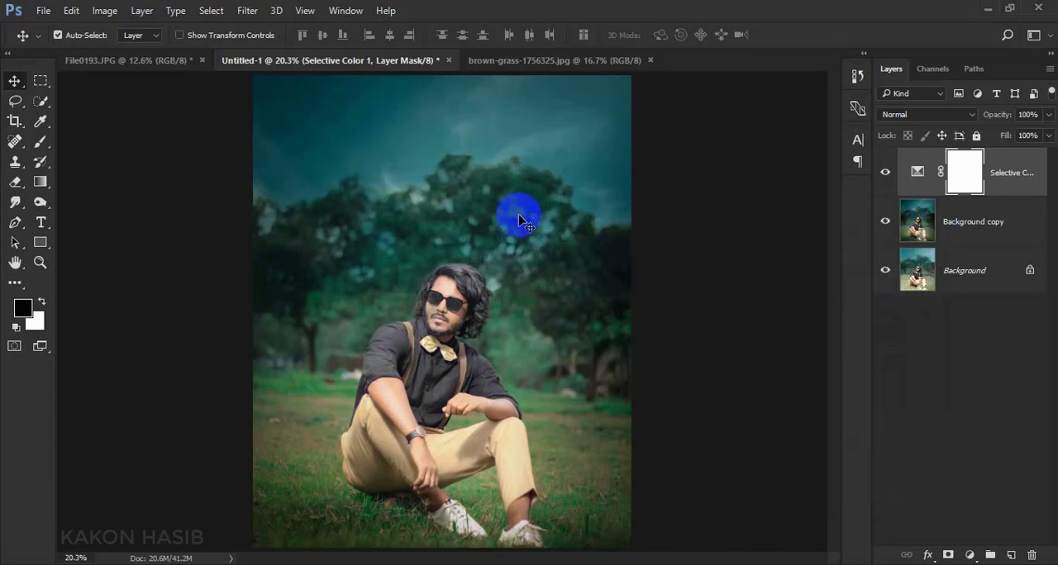
# Flatten the image into a single Background layer
pyautogui.rightClick(972, 291)
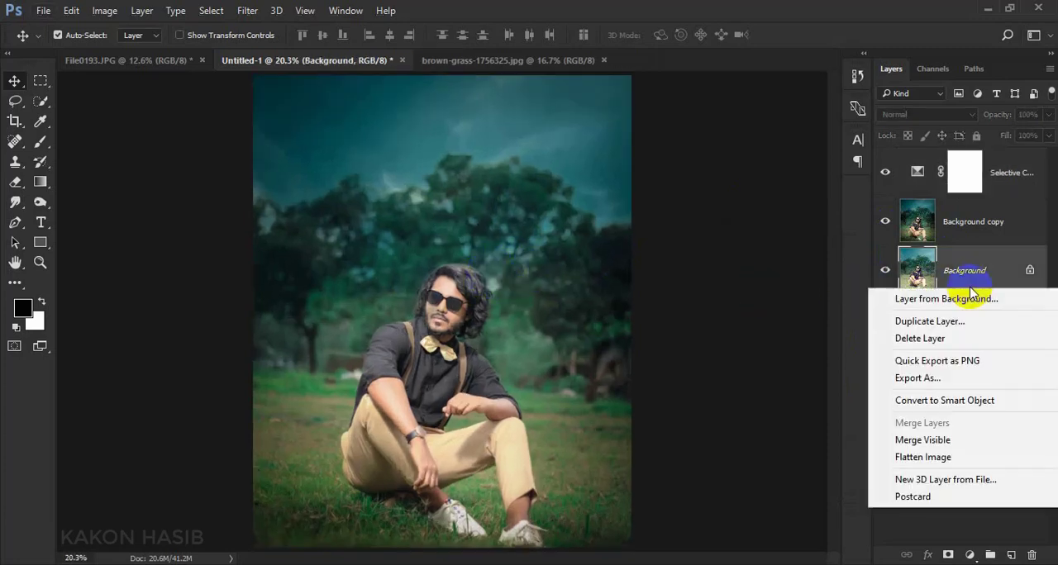
pyautogui.click(918, 457)
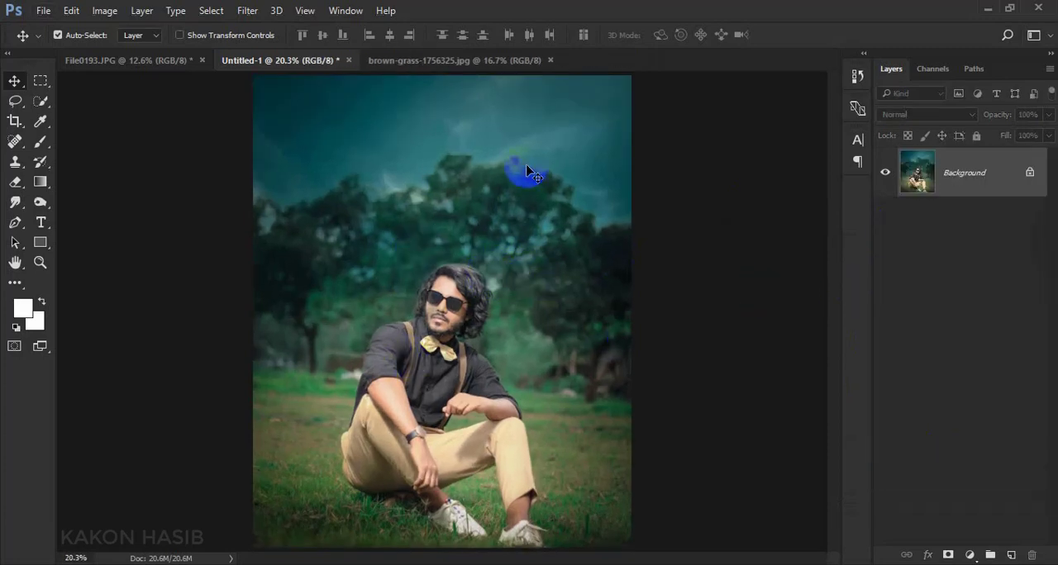
pyautogui.scroll(-1, 539, 331)
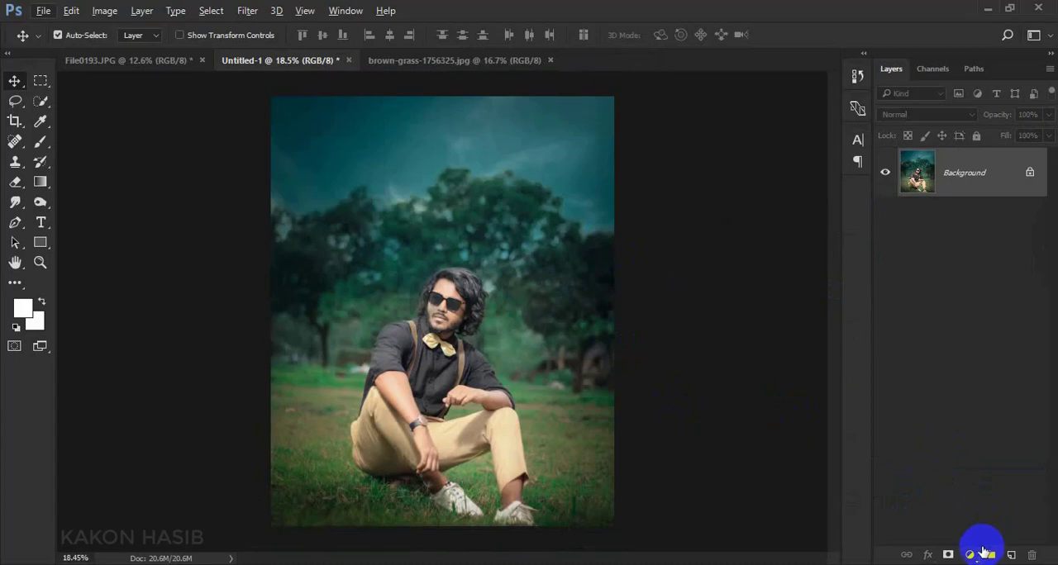
# Add a new layer above the Background, fill it with 50% Gray and set its blend mode to Soft Light
pyautogui.click(1011, 555)
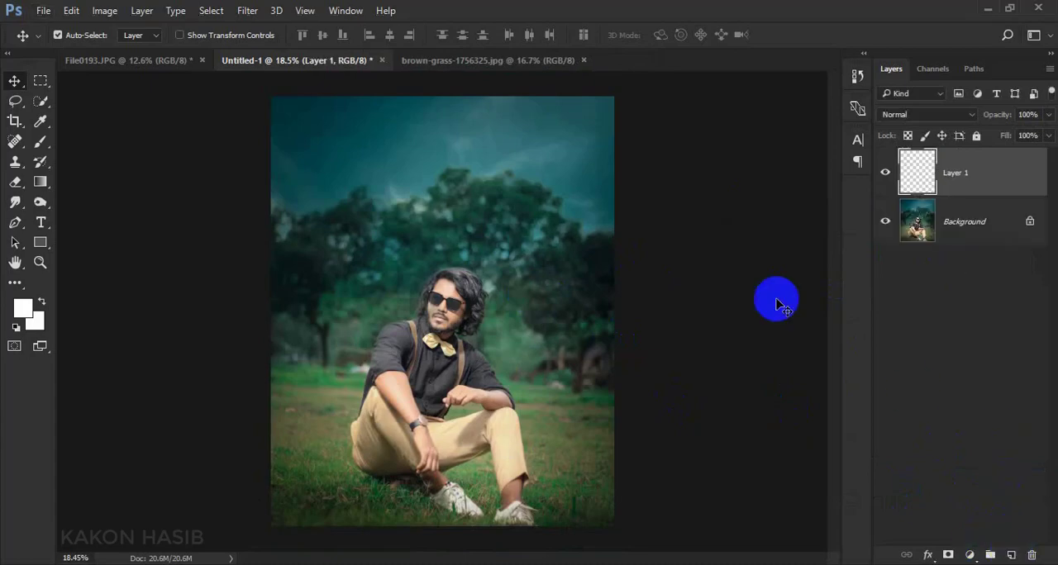
pyautogui.click(73, 11)
pyautogui.click(121, 244)
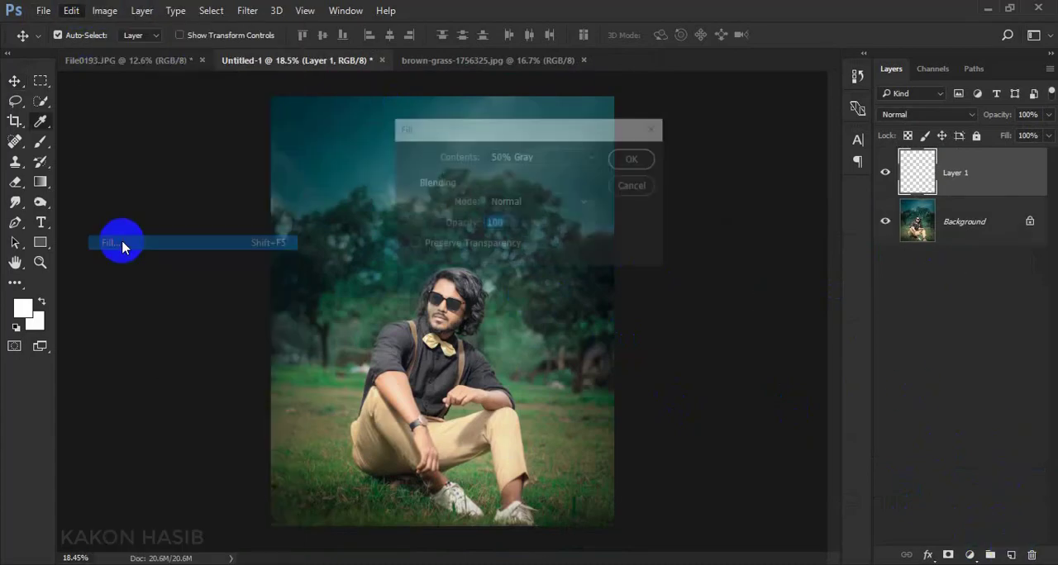
pyautogui.click(636, 159)
pyautogui.press('v')
pyautogui.click(951, 114)
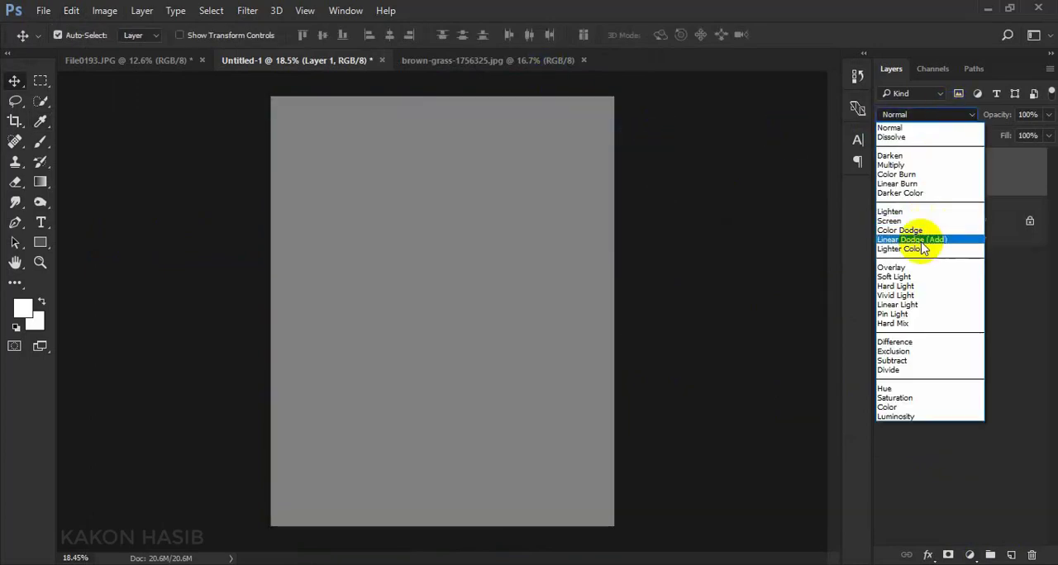
pyautogui.click(918, 277)
# Darken the grass and trees around the seated man on Layer 1 using the Burn tool, Midtones range, 37% exposure and brush size 900
pyautogui.click(38, 204)
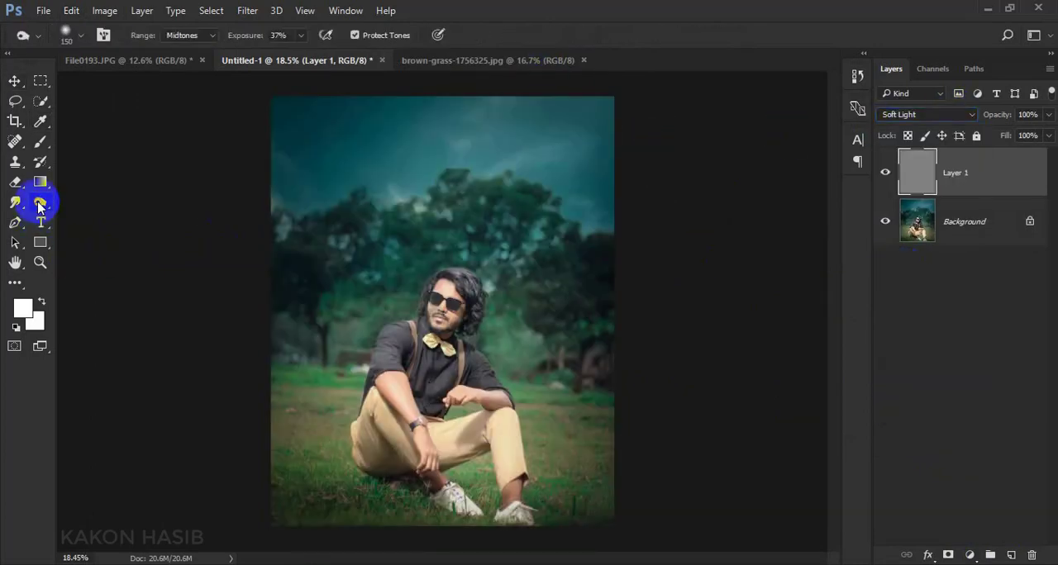
pyautogui.moveTo(39, 205)
pyautogui.mouseDown()
pyautogui.moveTo(128, 225)
pyautogui.moveTo(115, 218)
pyautogui.mouseUp()
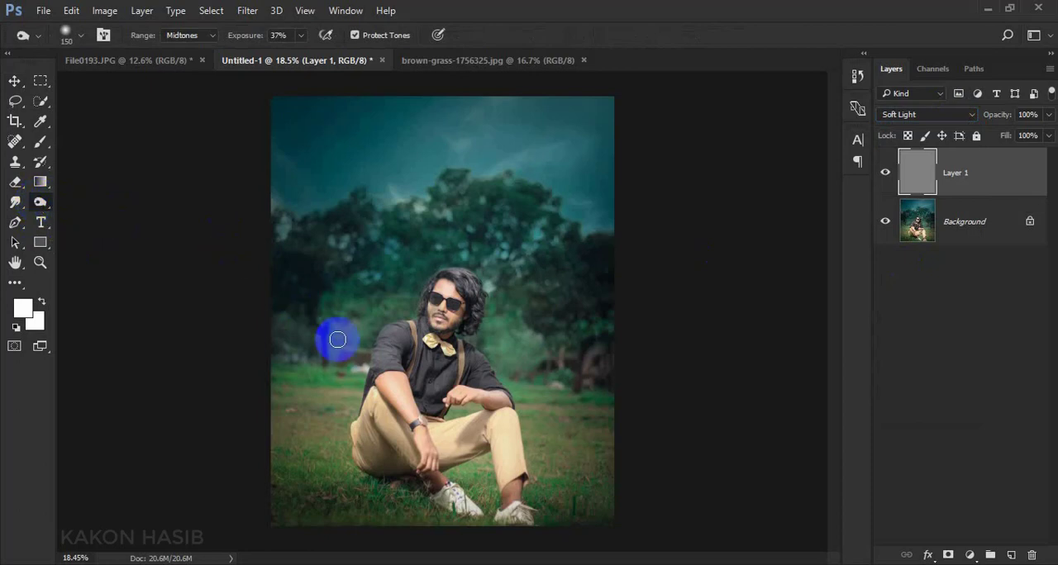
pyautogui.scroll(1, 357, 333)
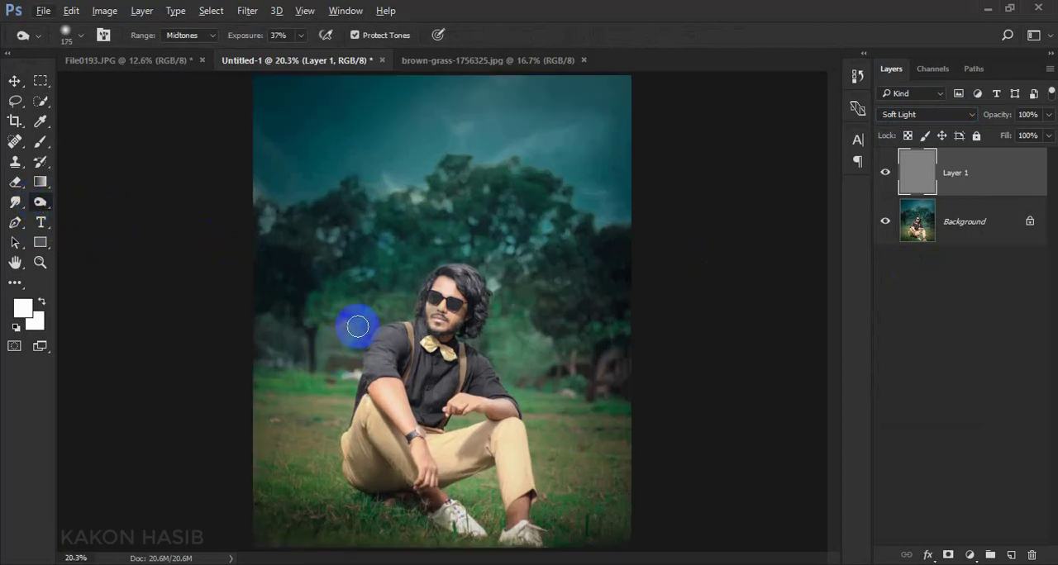
pyautogui.moveTo(348, 329)
pyautogui.mouseDown()
pyautogui.moveTo(368, 287)
pyautogui.moveTo(343, 311)
pyautogui.moveTo(312, 387)
pyautogui.moveTo(329, 336)
pyautogui.moveTo(299, 433)
pyautogui.moveTo(327, 375)
pyautogui.moveTo(310, 445)
pyautogui.moveTo(324, 369)
pyautogui.moveTo(338, 420)
pyautogui.moveTo(560, 442)
pyautogui.moveTo(546, 376)
pyautogui.moveTo(578, 455)
pyautogui.moveTo(588, 377)
pyautogui.moveTo(578, 384)
pyautogui.moveTo(553, 295)
pyautogui.moveTo(533, 288)
pyautogui.moveTo(511, 310)
pyautogui.moveTo(499, 238)
pyautogui.moveTo(474, 218)
pyautogui.moveTo(376, 270)
pyautogui.moveTo(393, 262)
pyautogui.moveTo(340, 309)
pyautogui.moveTo(303, 447)
pyautogui.moveTo(324, 383)
pyautogui.moveTo(285, 435)
pyautogui.moveTo(595, 355)
pyautogui.moveTo(522, 311)
pyautogui.moveTo(520, 357)
pyautogui.moveTo(535, 358)
pyautogui.moveTo(559, 470)
pyautogui.moveTo(465, 490)
pyautogui.moveTo(469, 481)
pyautogui.moveTo(334, 462)
pyautogui.moveTo(281, 504)
pyautogui.moveTo(308, 486)
pyautogui.moveTo(343, 386)
pyautogui.moveTo(335, 300)
pyautogui.moveTo(473, 304)
pyautogui.moveTo(510, 275)
pyautogui.mouseUp()
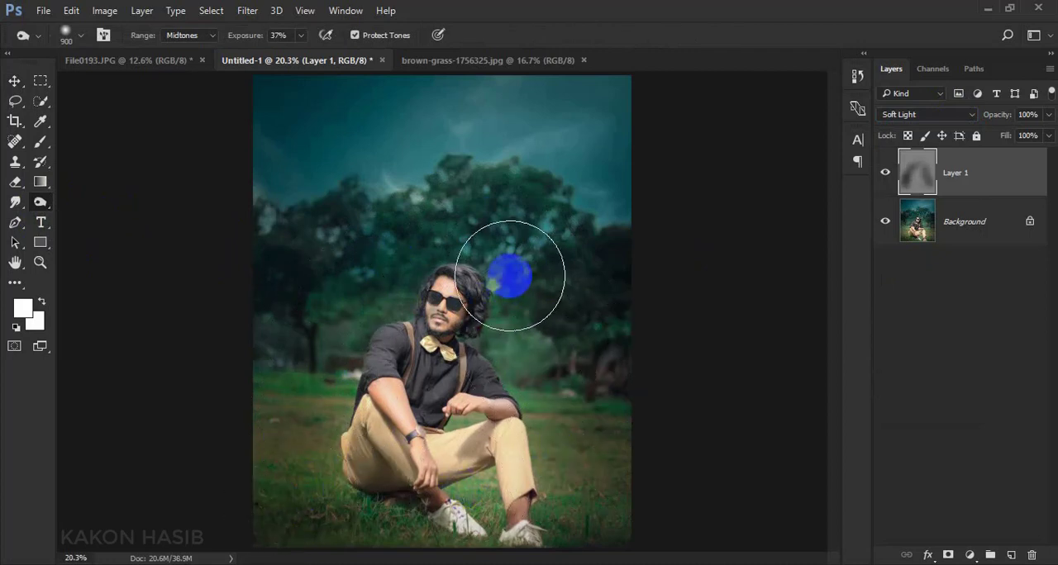
# Reduce the Burn brush to size 150 and darken the man's hair along the crown and both sides of his face
pyautogui.scroll(5, 488, 281)
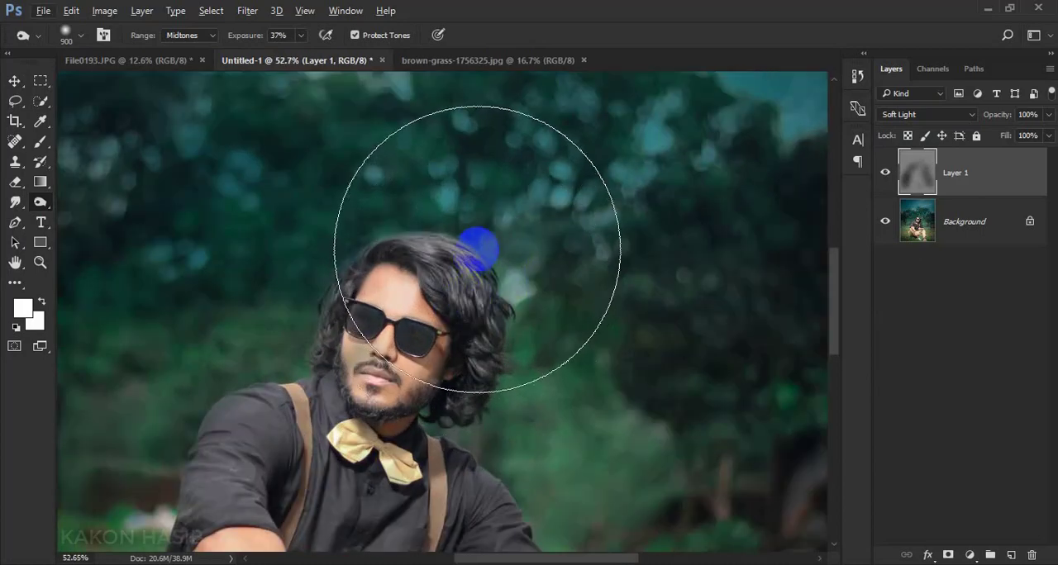
pyautogui.press('[')
pyautogui.press('[')
pyautogui.press('[')
pyautogui.press('[')
pyautogui.press('[')
pyautogui.press('[')
pyautogui.press('[')
pyautogui.press('[')
pyautogui.press('[')
pyautogui.press('[')
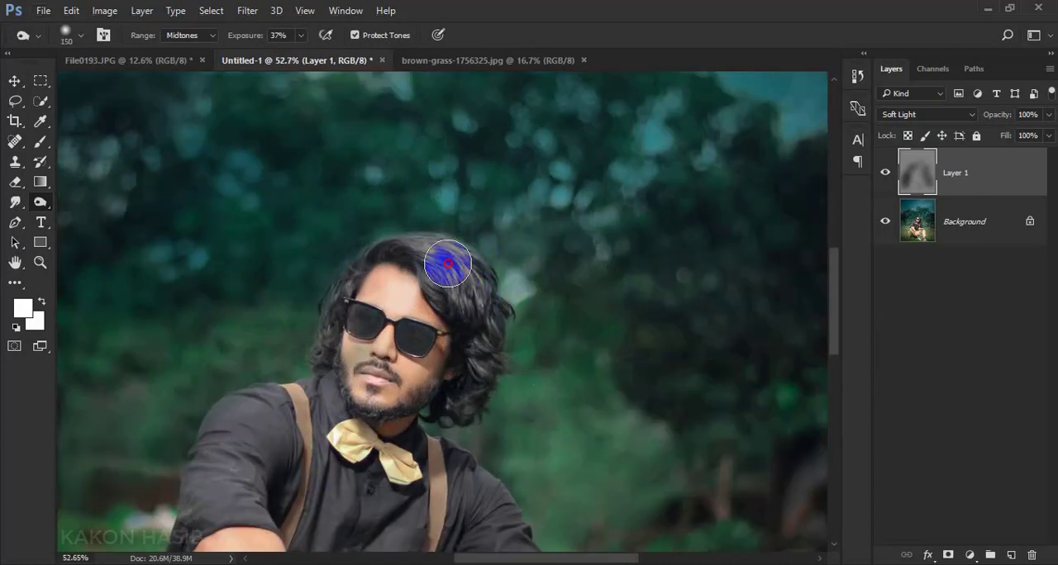
pyautogui.moveTo(461, 249)
pyautogui.mouseDown()
pyautogui.moveTo(488, 309)
pyautogui.moveTo(477, 400)
pyautogui.mouseUp()
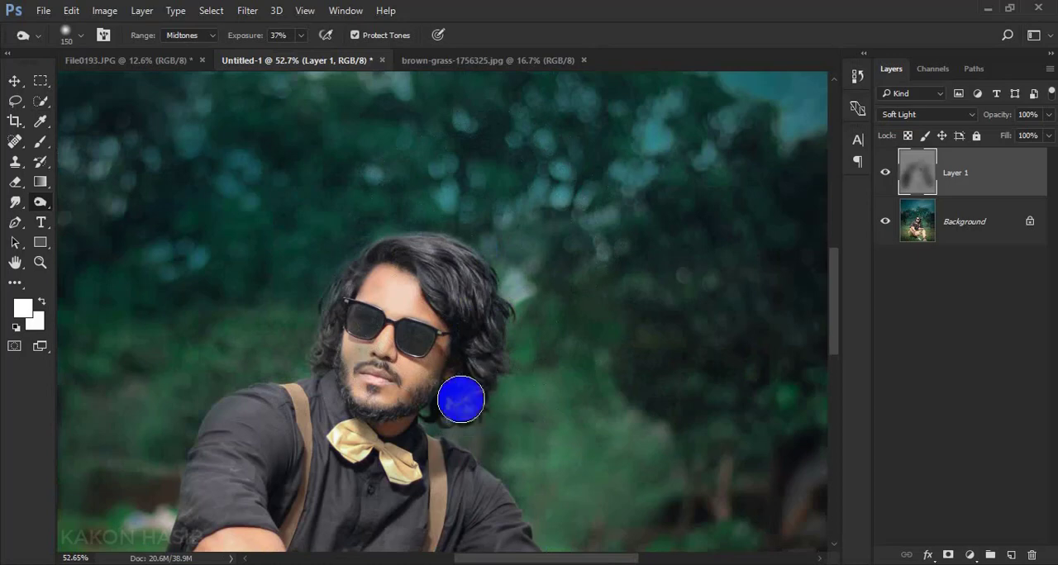
pyautogui.moveTo(370, 258); pyautogui.dragTo(323, 342)
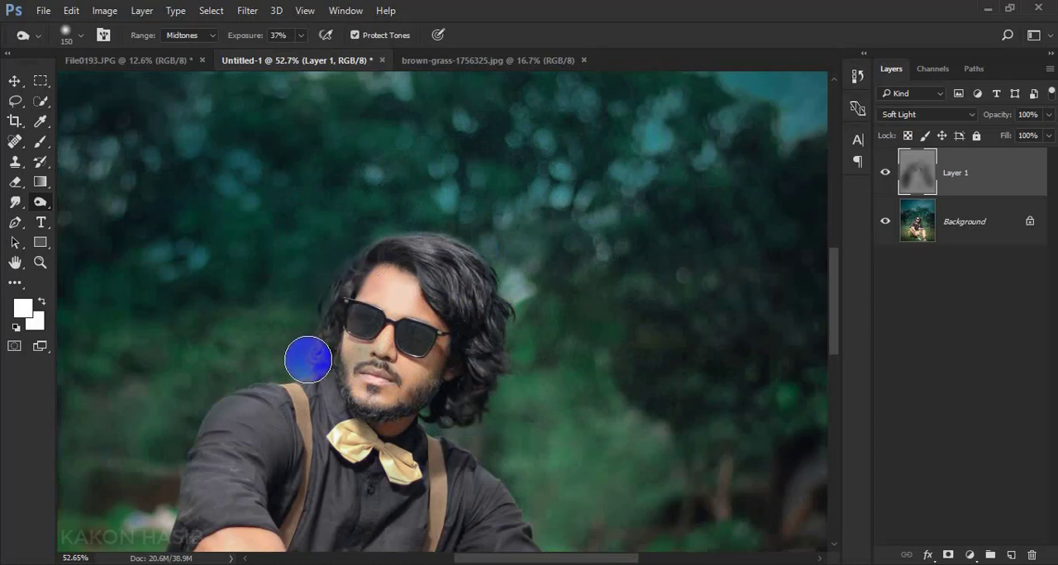
# Compare the image with and without the Layer 1 shading, and flatten it into a single Background layer
pyautogui.scroll(-5, 308, 360)
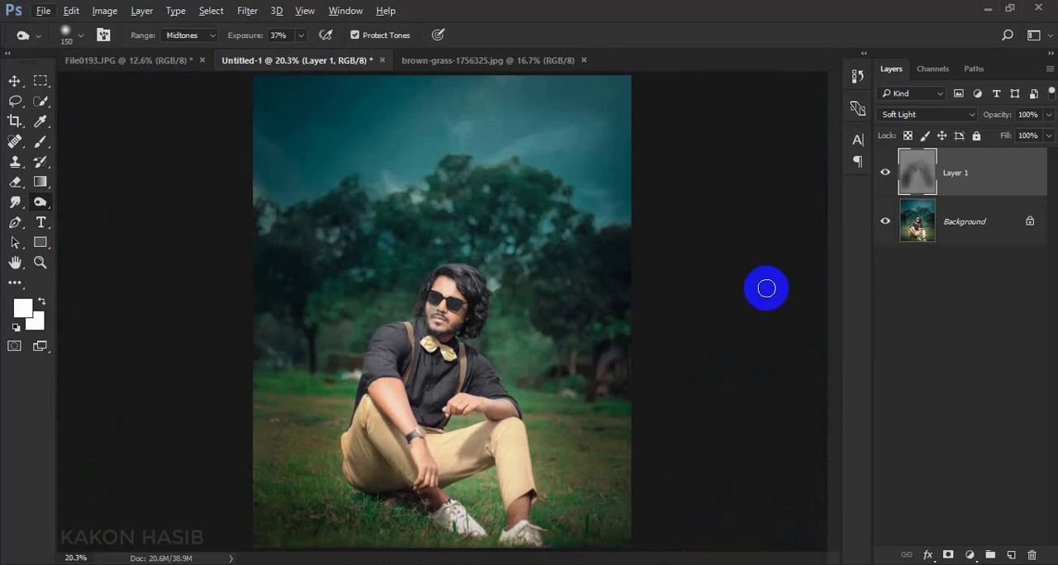
pyautogui.rightClick(948, 241)
pyautogui.click(886, 176)
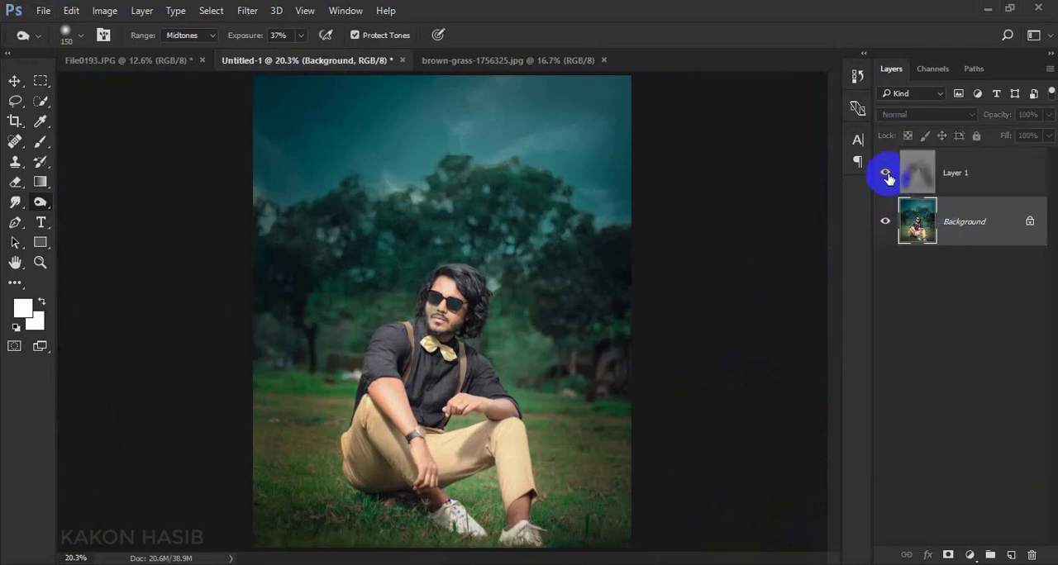
pyautogui.click(887, 176)
pyautogui.click(887, 176)
pyautogui.click(887, 176)
pyautogui.click(887, 176)
pyautogui.rightClick(974, 241)
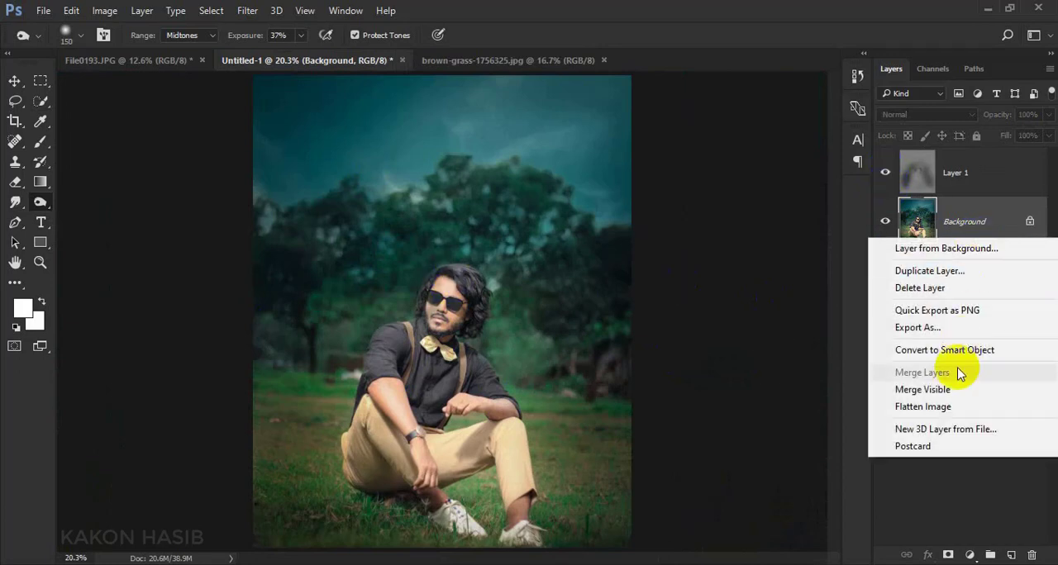
pyautogui.click(949, 408)
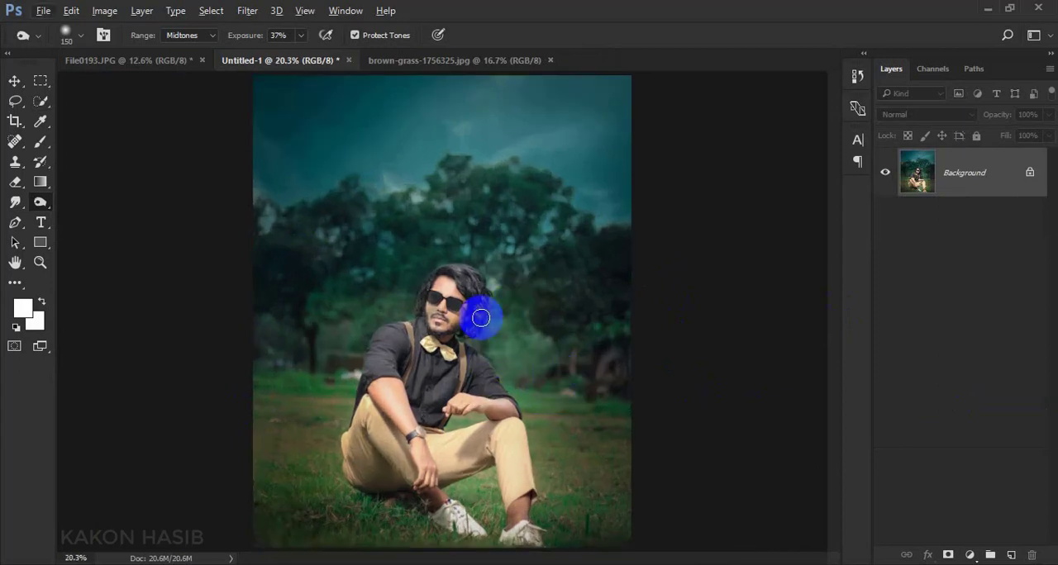
# Add a Photo Filter adjustment above the Background with Warming Filter (85) at 25% density and Preserve Luminosity, and close its properties
pyautogui.click(15, 81)
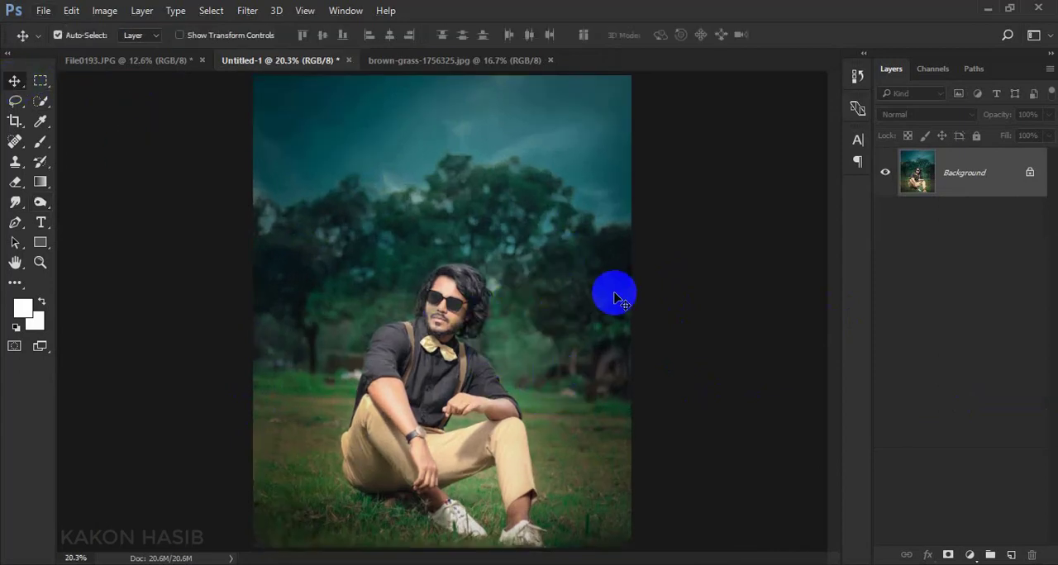
pyautogui.click(971, 556)
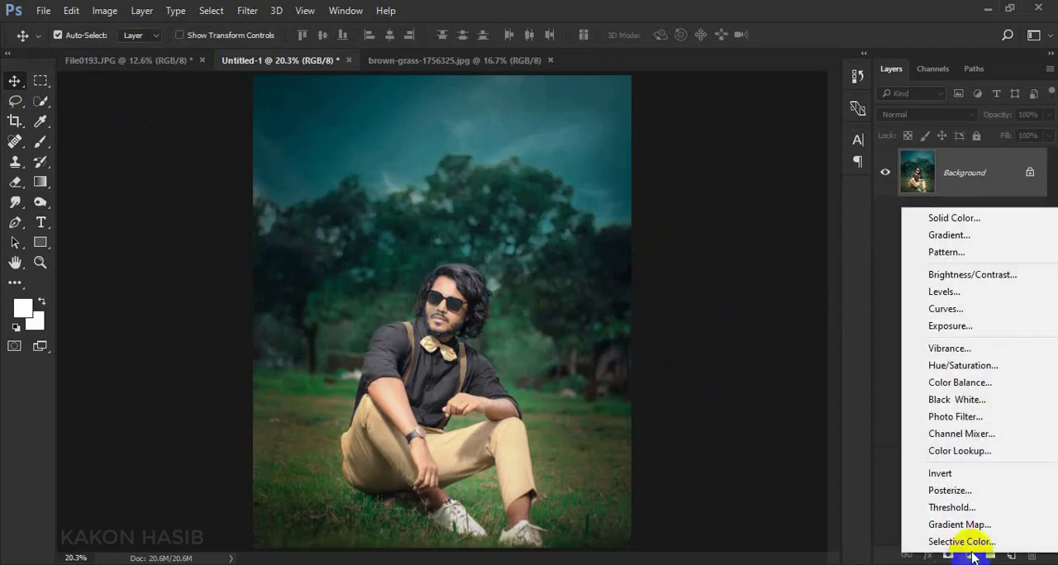
pyautogui.click(893, 414)
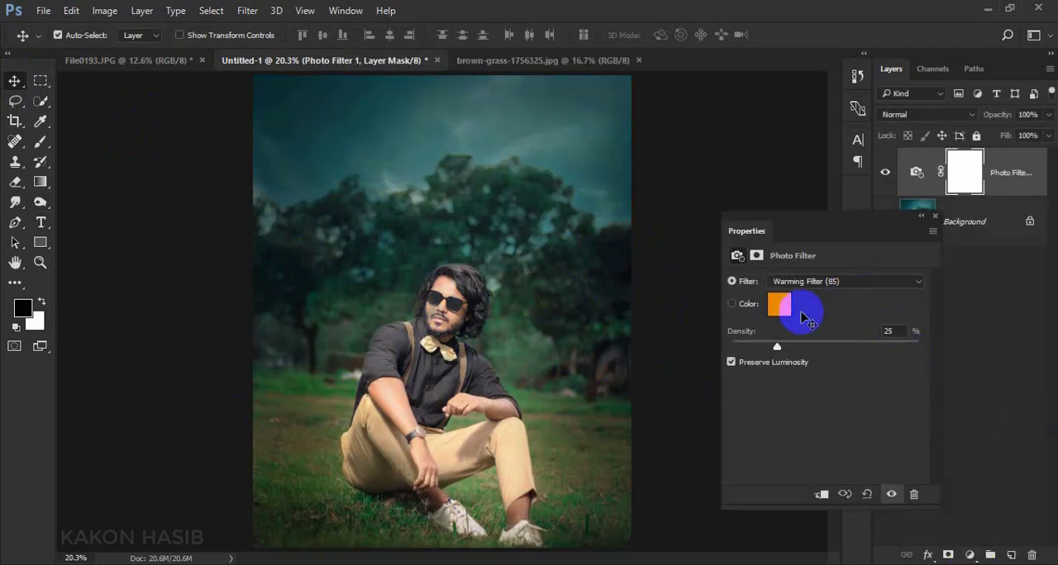
pyautogui.click(935, 217)
# Flatten the Photo Filter adjustment into the Background layer
pyautogui.rightClick(992, 238)
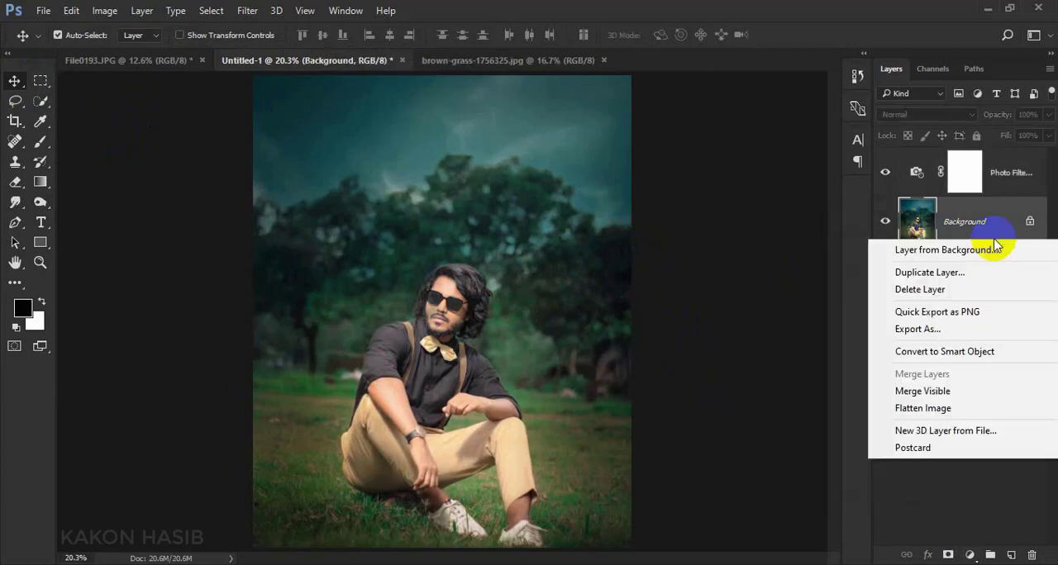